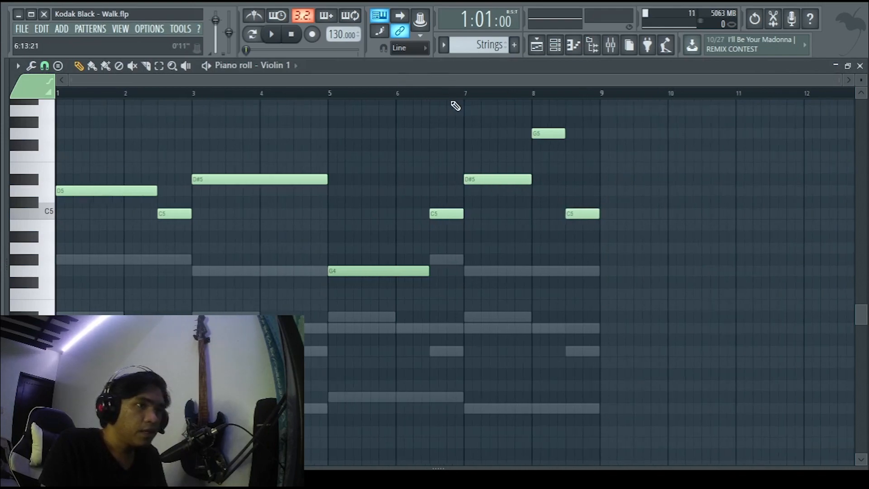
Step: Review the instruments of the Strings pattern in the channel rack, from Violin 1 to ContraBass, and close the rack
{"action": "scroll", "coordinate": [330, 106], "scroll_direction": "up", "scroll_amount": 2}
{"action": "scroll", "coordinate": [276, 93], "scroll_direction": "up", "scroll_amount": 2}
{"action": "scroll", "coordinate": [276, 93], "scroll_direction": "left", "scroll_amount": 3}
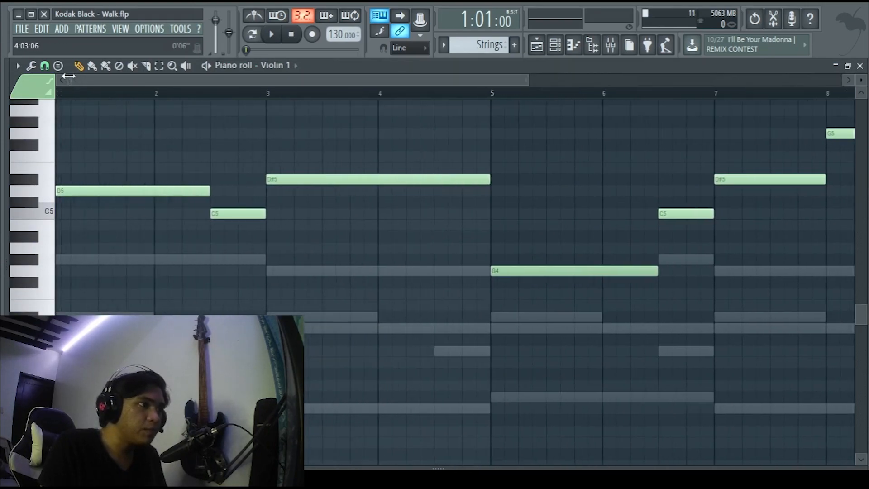
{"action": "left_click", "coordinate": [555, 44]}
{"action": "left_click_drag", "start_coordinate": [562, 154], "coordinate": [582, 161]}
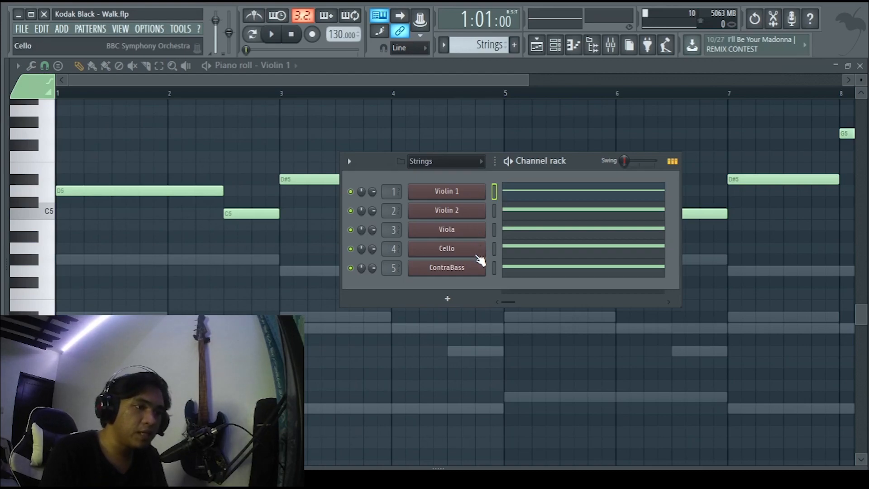
{"action": "key", "text": "F6"}
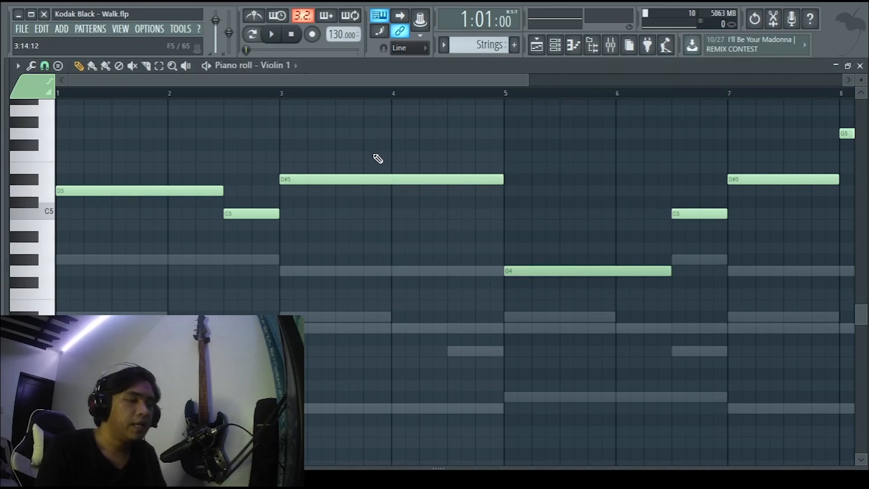
Step: Examine the Violin 1 melody against the ghost notes of the other string parts in the piano roll
{"action": "scroll", "coordinate": [103, 177], "scroll_direction": "down", "scroll_amount": 3}
{"action": "scroll", "coordinate": [97, 189], "scroll_direction": "down", "scroll_amount": 3}
{"action": "scroll", "coordinate": [152, 264], "scroll_direction": "up", "scroll_amount": 1}
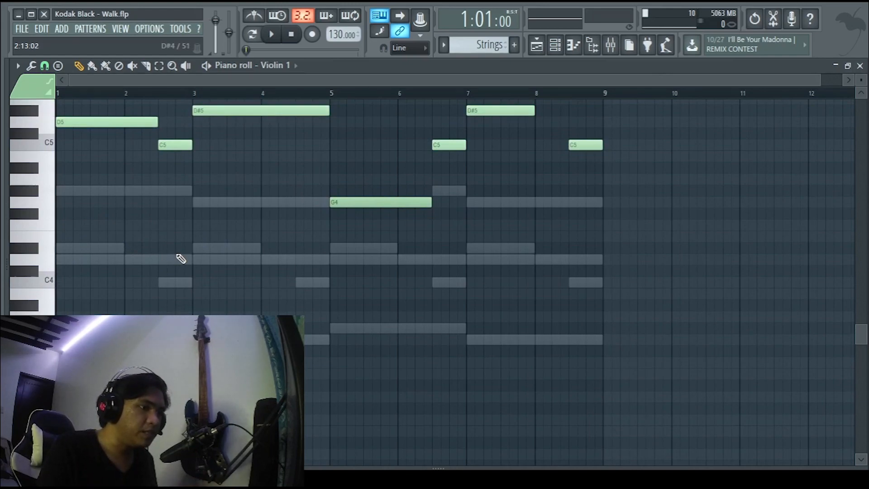
{"action": "scroll", "coordinate": [181, 258], "scroll_direction": "up", "scroll_amount": 3}
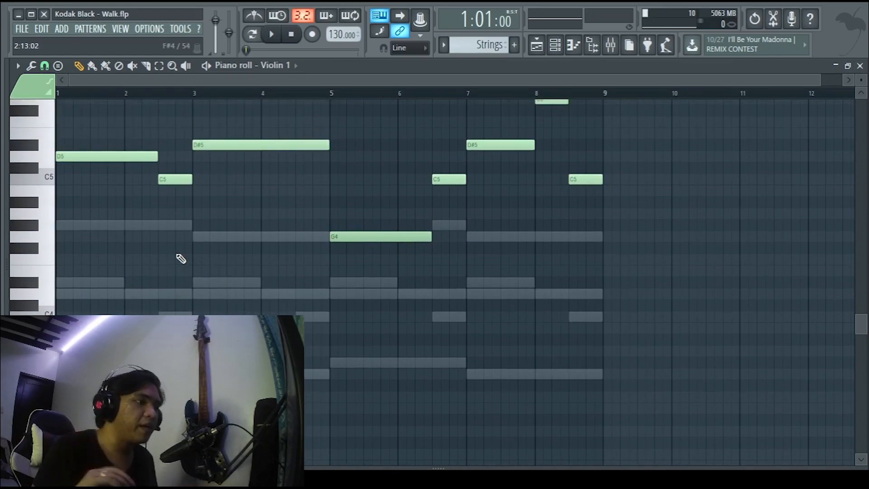
{"action": "scroll", "coordinate": [452, 227], "scroll_direction": "down", "scroll_amount": 3}
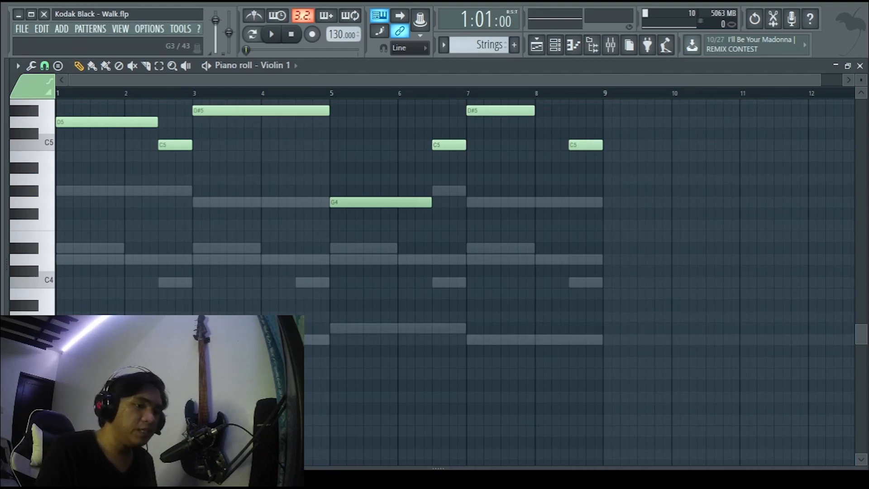
{"action": "scroll", "coordinate": [391, 332], "scroll_direction": "up", "scroll_amount": 3}
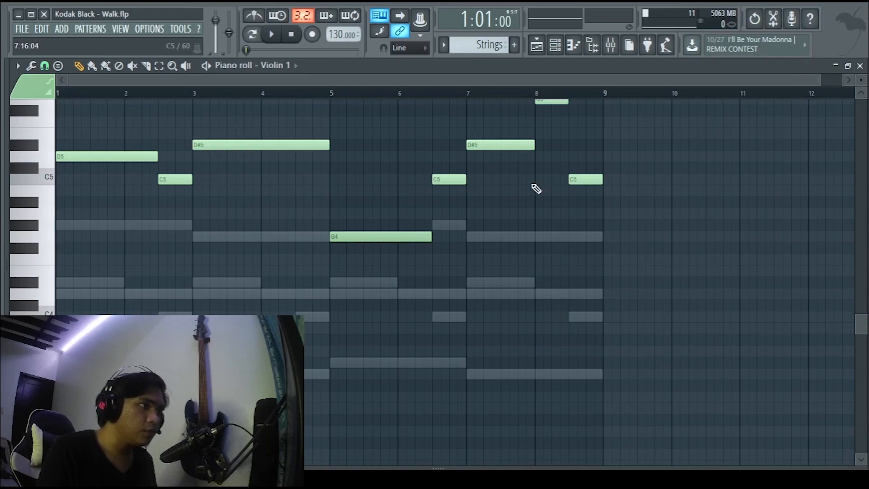
Step: Switch playback to pattern mode, play the Strings pattern and stop it
{"action": "left_click", "coordinate": [252, 34]}
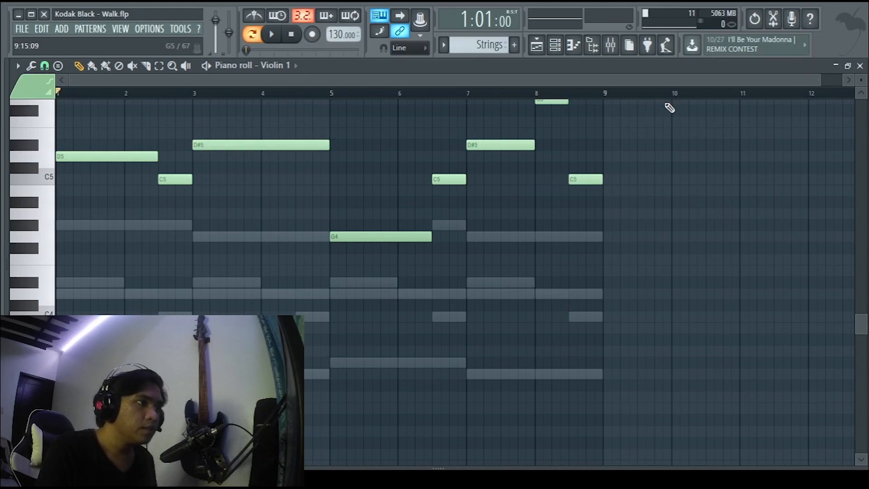
{"action": "key", "text": "space"}
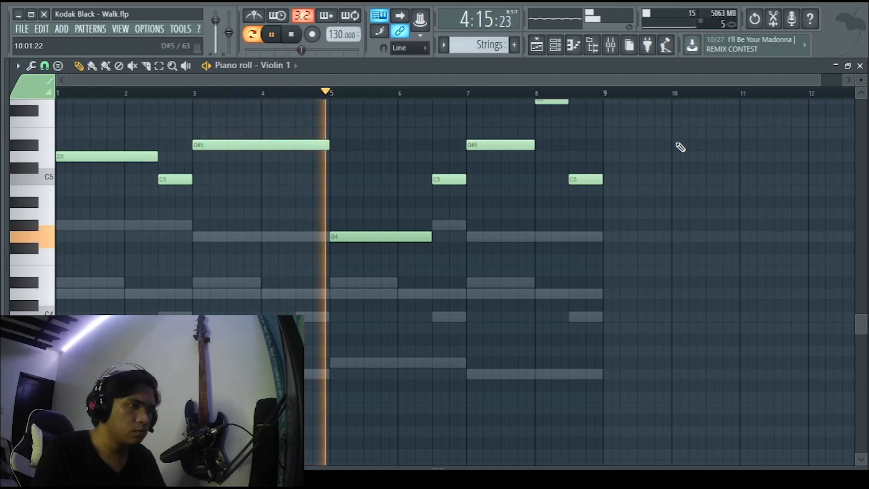
{"action": "scroll", "coordinate": [680, 147], "scroll_direction": "up", "scroll_amount": 1}
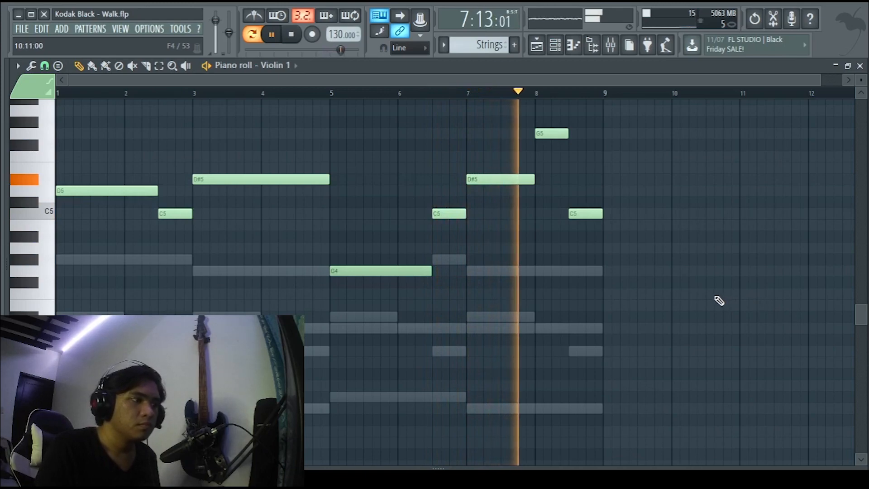
{"action": "key", "text": "space"}
Step: Play the Strings pattern once more from bar 1 and stop playback
{"action": "scroll", "coordinate": [642, 296], "scroll_direction": "up", "scroll_amount": 1}
{"action": "scroll", "coordinate": [706, 316], "scroll_direction": "down", "scroll_amount": 1}
{"action": "scroll", "coordinate": [669, 303], "scroll_direction": "up", "scroll_amount": 1}
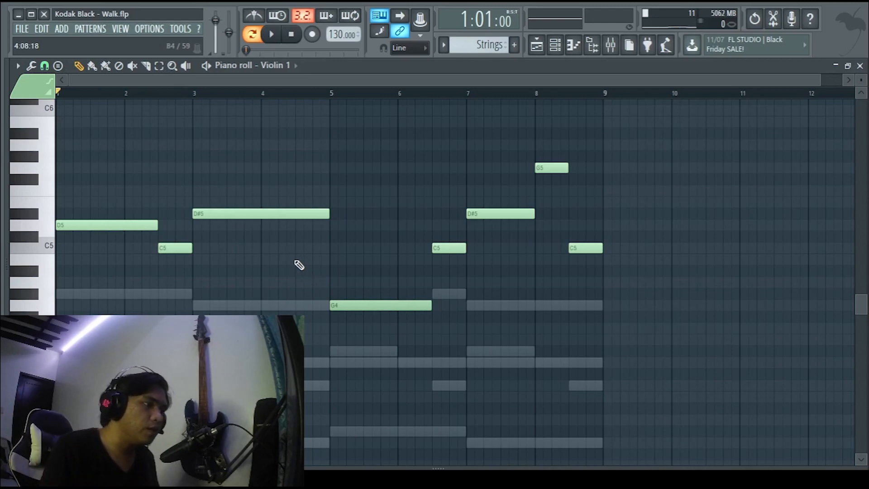
{"action": "key", "text": "space"}
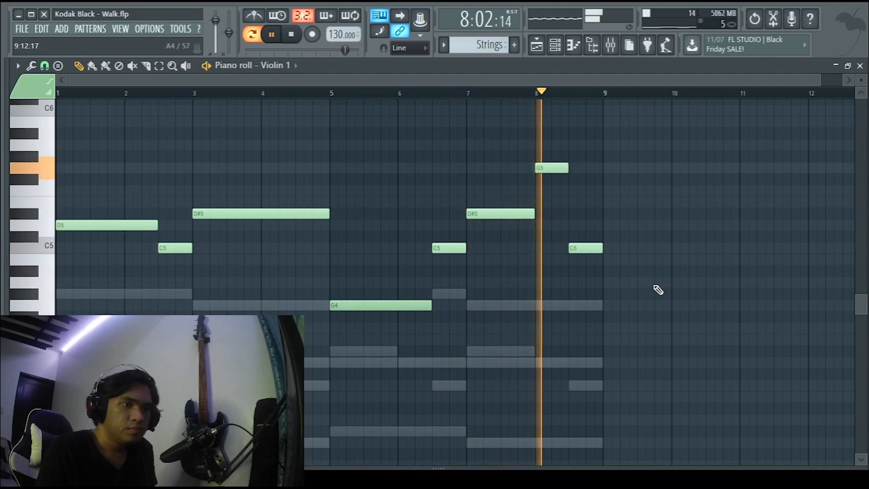
{"action": "key", "text": "space"}
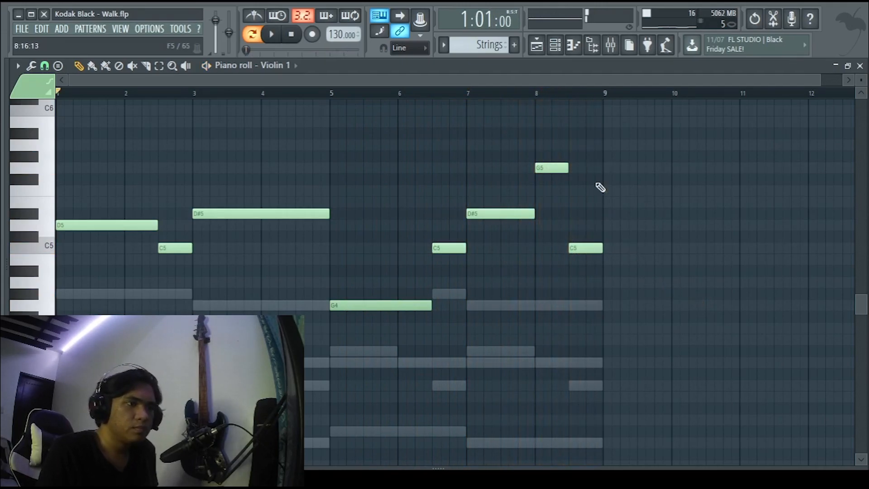
Step: Return to the playlist and open the first 808 clip on Track 3 in the piano roll, showing it from bar 1
{"action": "key", "text": "F5"}
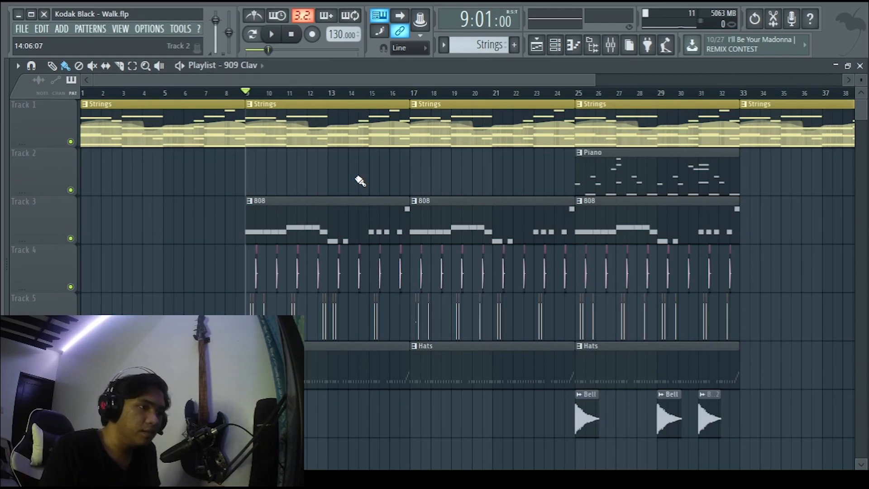
{"action": "scroll", "coordinate": [360, 180], "scroll_direction": "down", "scroll_amount": 1}
{"action": "scroll", "coordinate": [360, 181], "scroll_direction": "up", "scroll_amount": 1}
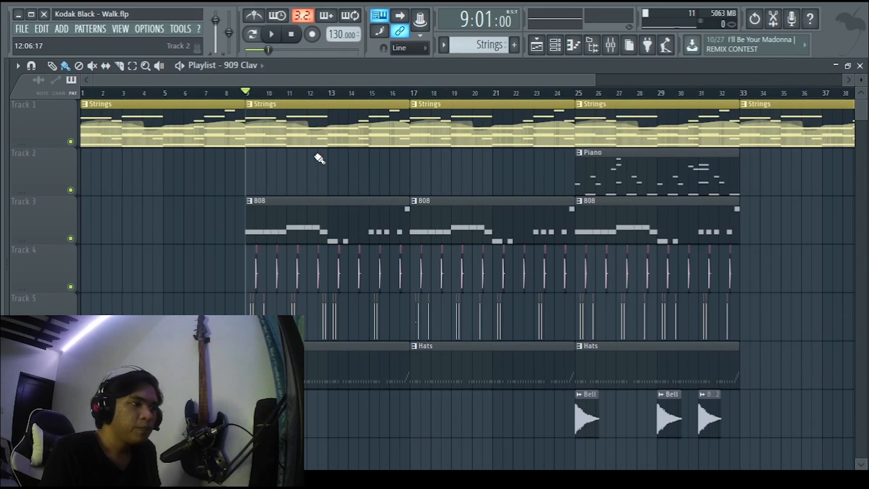
{"action": "double_click", "coordinate": [274, 213]}
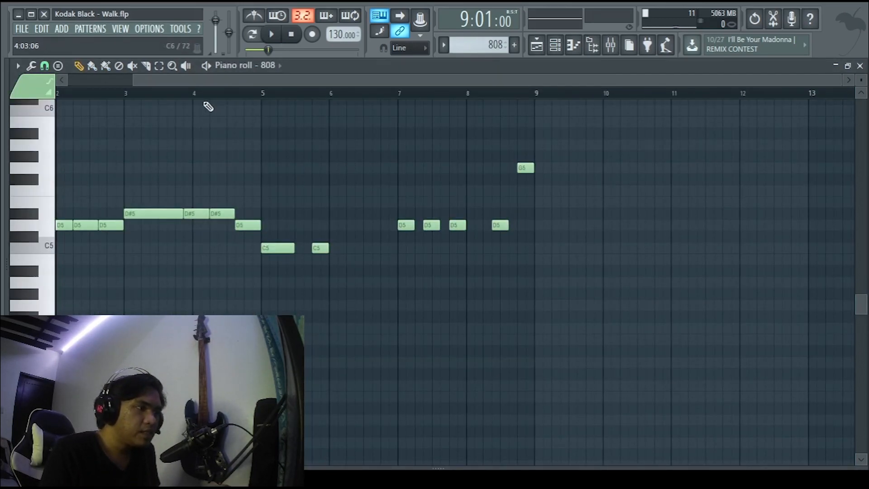
{"action": "scroll", "coordinate": [207, 115], "scroll_direction": "left", "scroll_amount": 2}
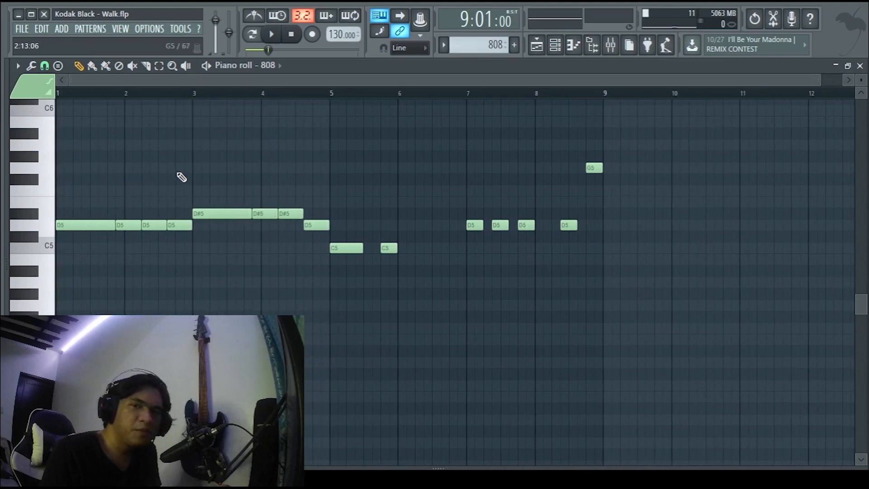
Step: Audition the 808's D5, D#5 and C5 notes on the piano roll keyboard
{"action": "left_click", "coordinate": [32, 227]}
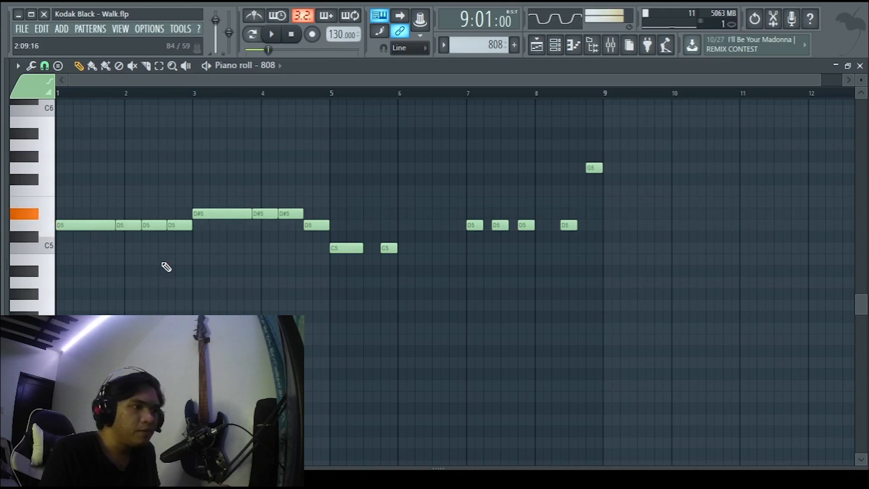
{"action": "left_click", "coordinate": [49, 248]}
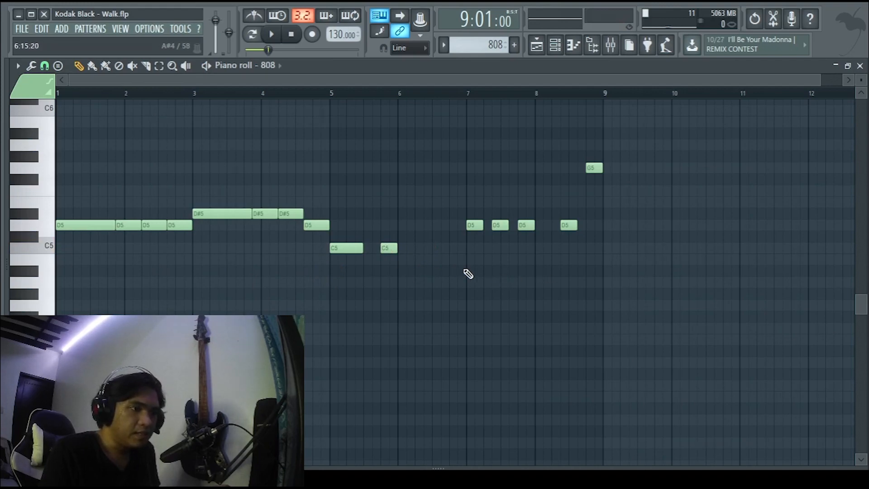
{"action": "scroll", "coordinate": [363, 240], "scroll_direction": "up", "scroll_amount": 2}
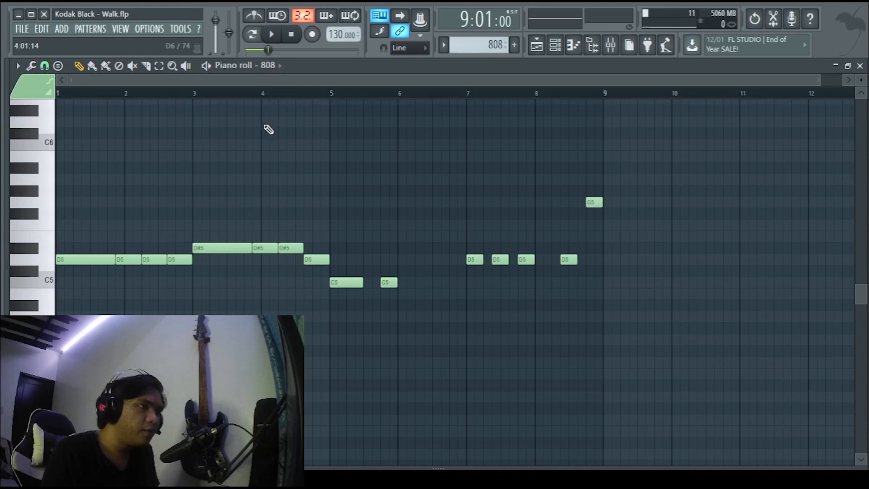
Step: Play the 808 pattern on its own in pattern mode and stop it
{"action": "left_click", "coordinate": [256, 37]}
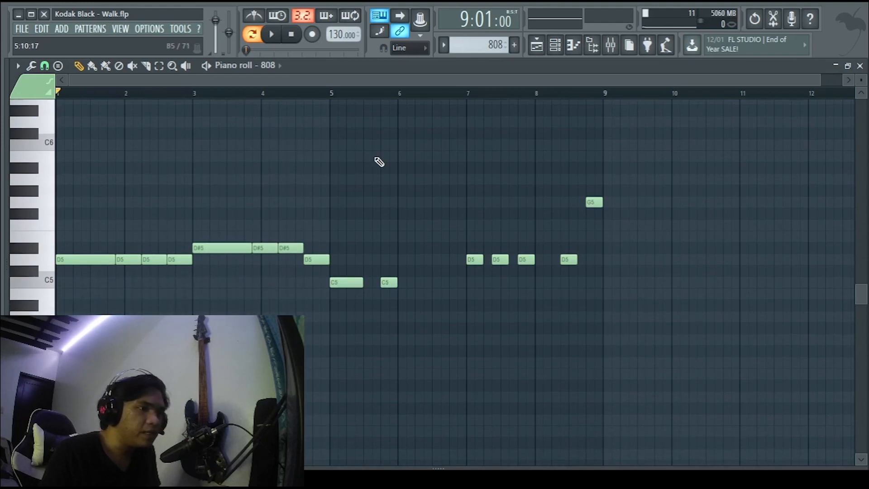
{"action": "key", "text": "space"}
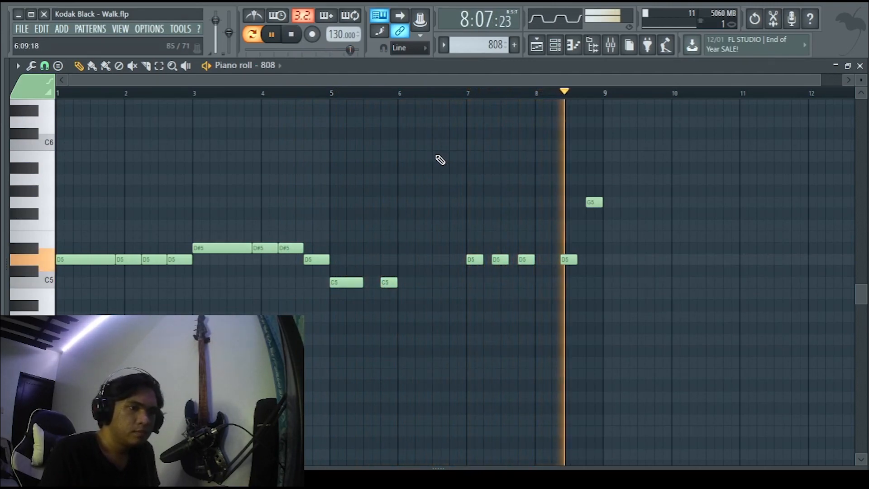
{"action": "key", "text": "space"}
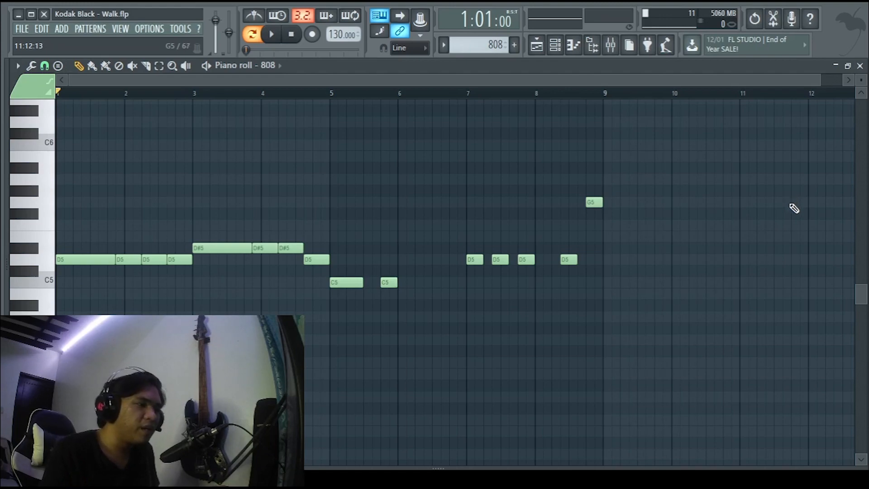
Step: Close the 808 piano roll and audition the Snare and Hats clips individually in the playlist
{"action": "left_click", "coordinate": [860, 67]}
{"action": "key", "text": "F6"}
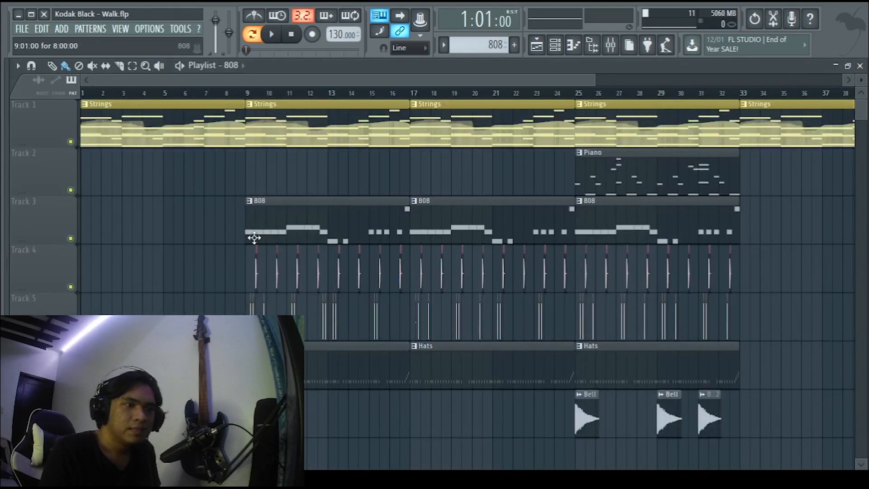
{"action": "scroll", "coordinate": [244, 213], "scroll_direction": "down", "scroll_amount": 2}
{"action": "scroll", "coordinate": [240, 215], "scroll_direction": "up", "scroll_amount": 3}
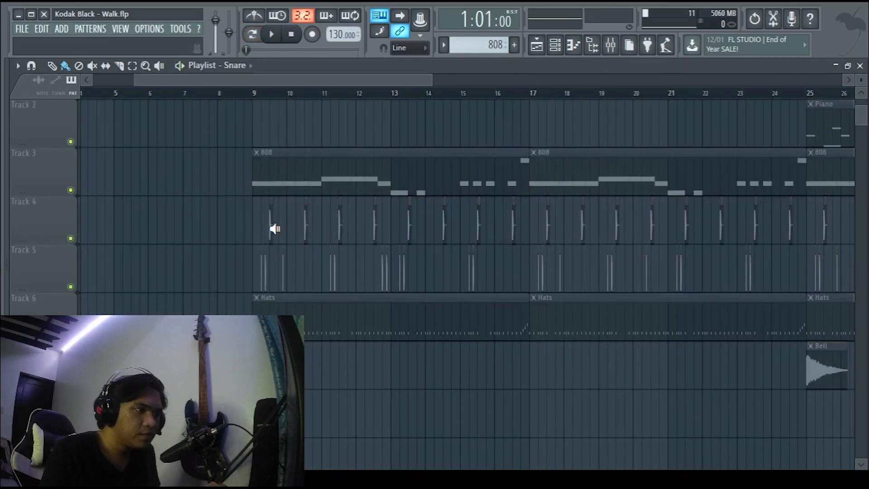
{"action": "key", "text": "t"}
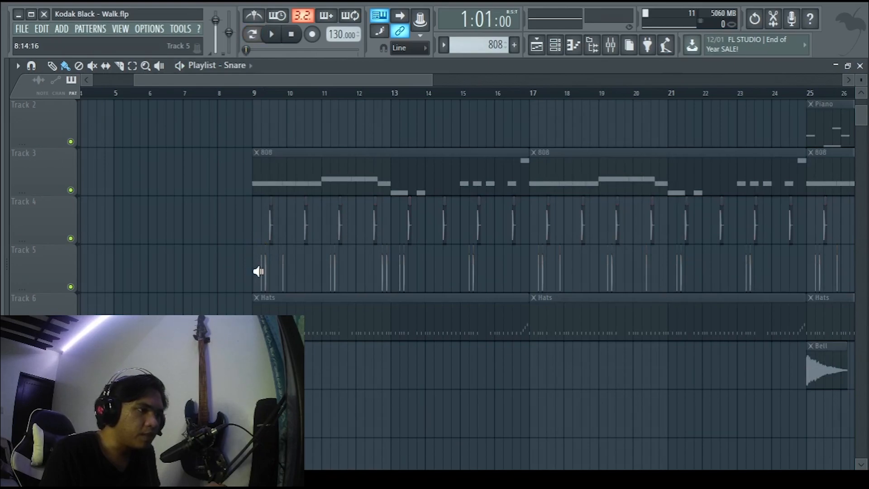
{"action": "scroll", "coordinate": [244, 272], "scroll_direction": "down", "scroll_amount": 1}
{"action": "key", "text": "space"}
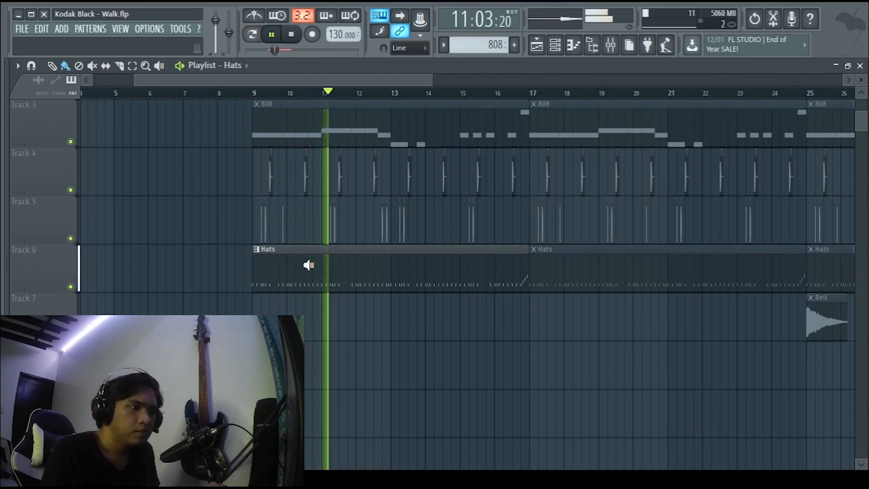
{"action": "key", "text": "space"}
Step: Open the first Hats clip in the piano roll and examine the Closed Hats notes from bar 1 to the final rising roll
{"action": "double_click", "coordinate": [298, 269]}
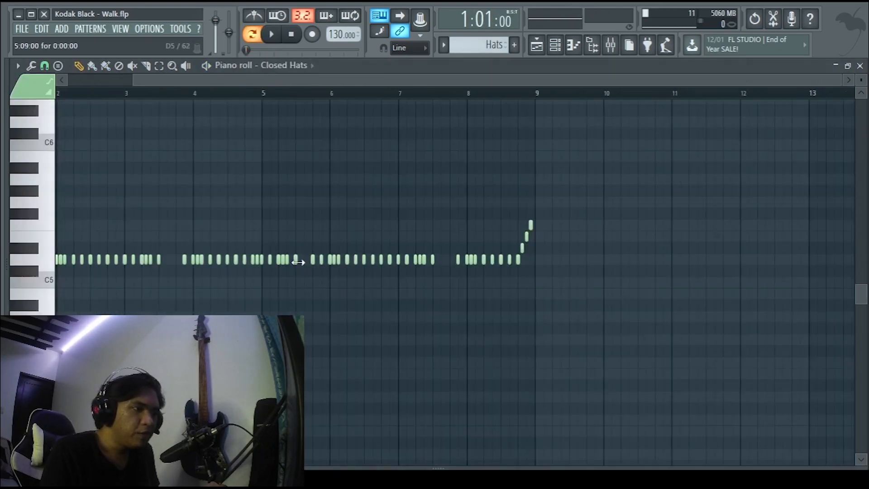
{"action": "scroll", "coordinate": [145, 141], "scroll_direction": "left", "scroll_amount": 3}
{"action": "scroll", "coordinate": [192, 90], "scroll_direction": "left", "scroll_amount": 3}
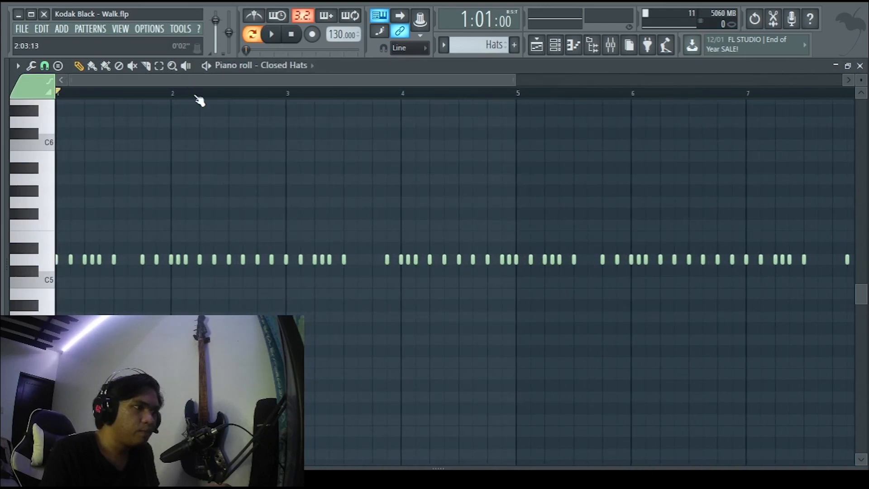
{"action": "scroll", "coordinate": [350, 218], "scroll_direction": "down", "scroll_amount": 2}
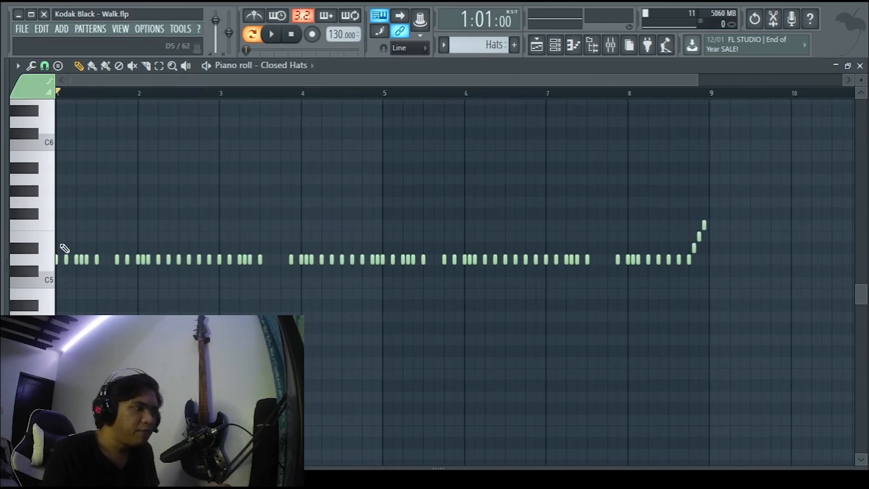
{"action": "scroll", "coordinate": [176, 288], "scroll_direction": "up", "scroll_amount": 2}
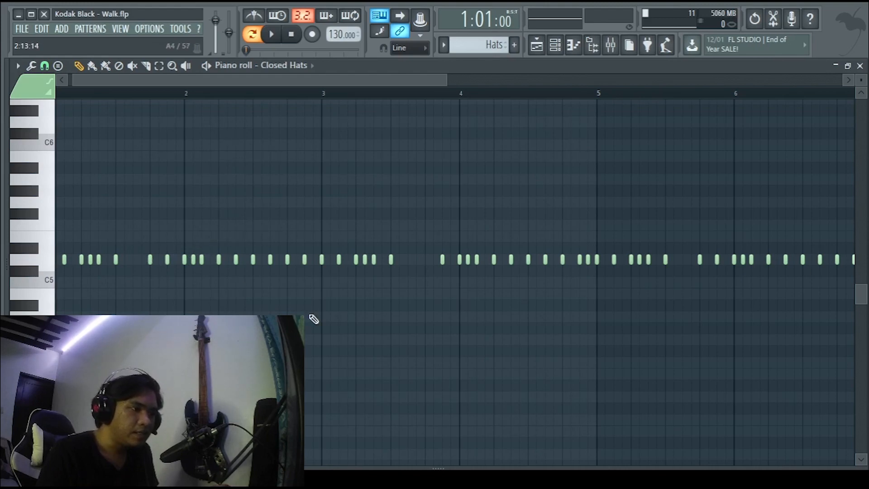
Step: Select the six evenly spaced Closed Hats notes in bar 2 to point them out, and clear the selection
{"action": "left_click_drag", "start_coordinate": [249, 200], "coordinate": [304, 289]}
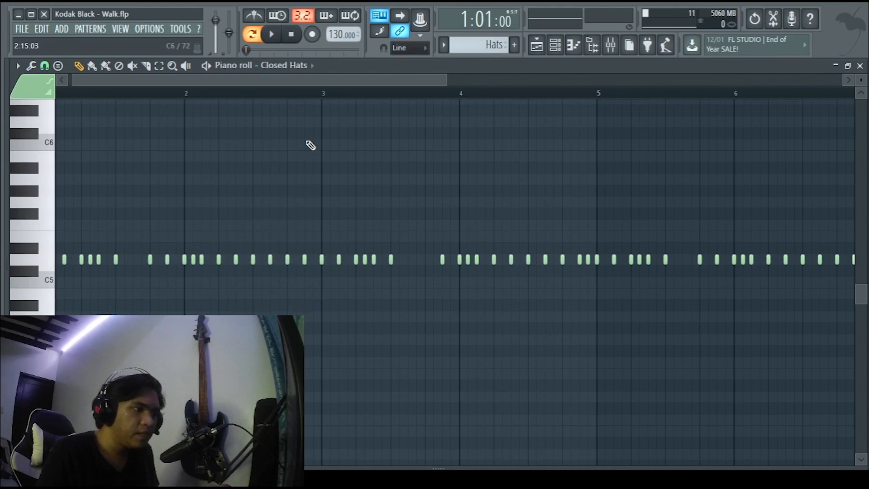
{"action": "scroll", "coordinate": [276, 219], "scroll_direction": "down", "scroll_amount": 2, "text": "ctrl"}
{"action": "left_click_drag", "start_coordinate": [166, 208], "coordinate": [234, 299]}
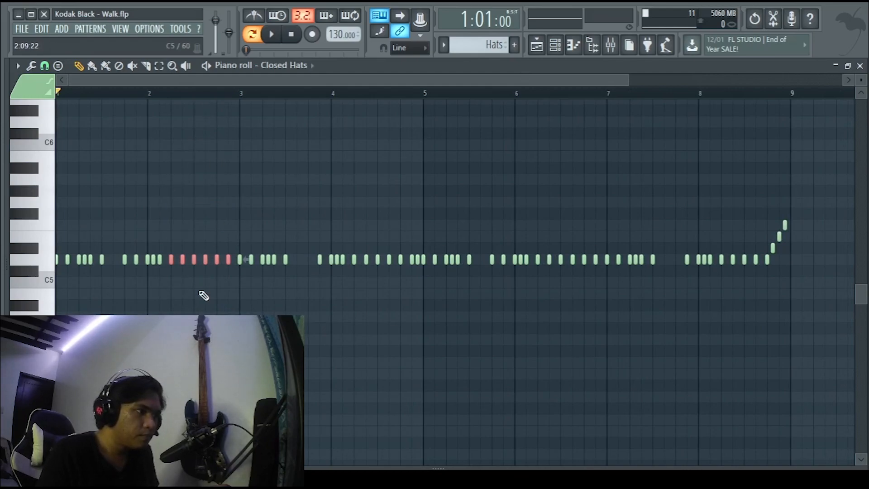
{"action": "scroll", "coordinate": [259, 224], "scroll_direction": "up", "scroll_amount": 2, "text": "ctrl"}
{"action": "scroll", "coordinate": [350, 144], "scroll_direction": "down", "scroll_amount": 1, "text": "ctrl"}
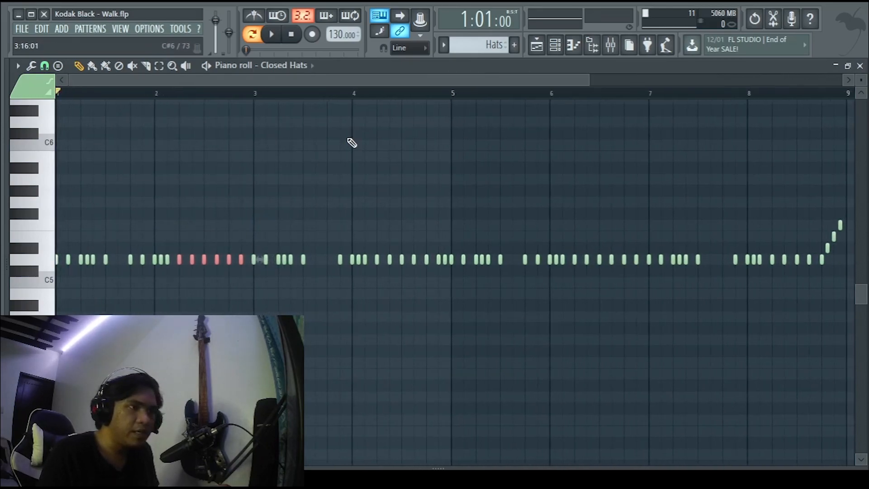
{"action": "scroll", "coordinate": [126, 202], "scroll_direction": "up", "scroll_amount": 2, "text": "ctrl"}
{"action": "left_click", "coordinate": [343, 194]}
{"action": "scroll", "coordinate": [343, 193], "scroll_direction": "down", "scroll_amount": 1, "text": "ctrl"}
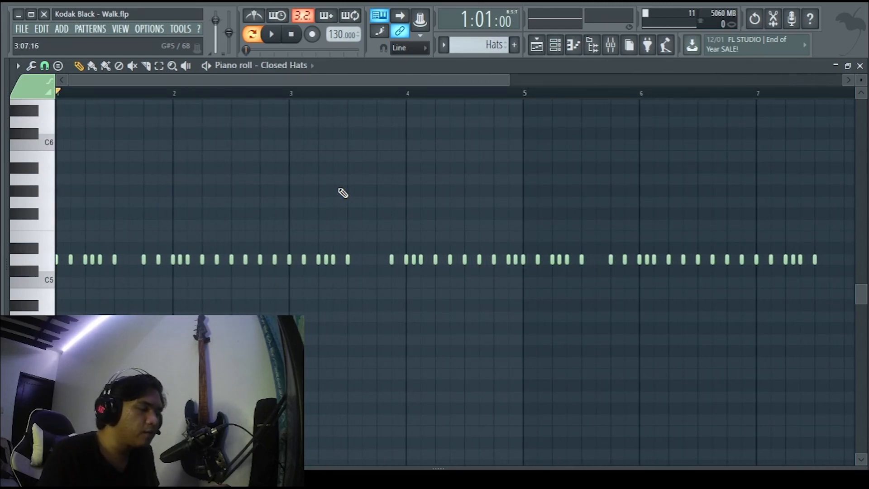
Step: Play the rising roll at the end of bar 8 in the Closed Hats pattern and stop playback
{"action": "scroll", "coordinate": [317, 192], "scroll_direction": "down", "scroll_amount": 4, "text": "ctrl"}
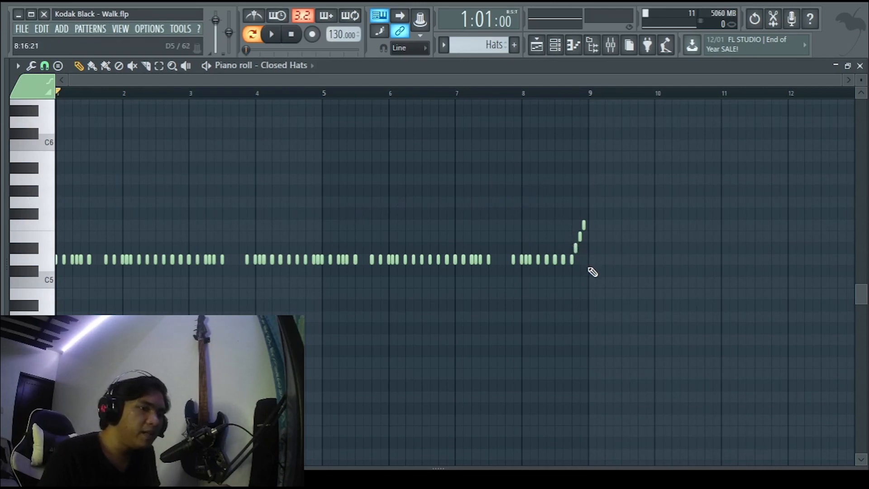
{"action": "scroll", "coordinate": [588, 258], "scroll_direction": "up", "scroll_amount": 10, "text": "ctrl"}
{"action": "scroll", "coordinate": [489, 252], "scroll_direction": "up", "scroll_amount": 1}
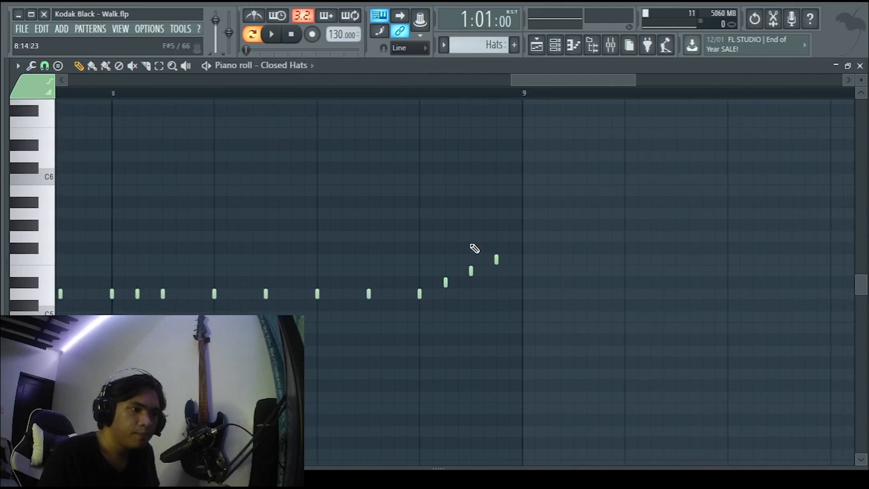
{"action": "left_click", "coordinate": [221, 95]}
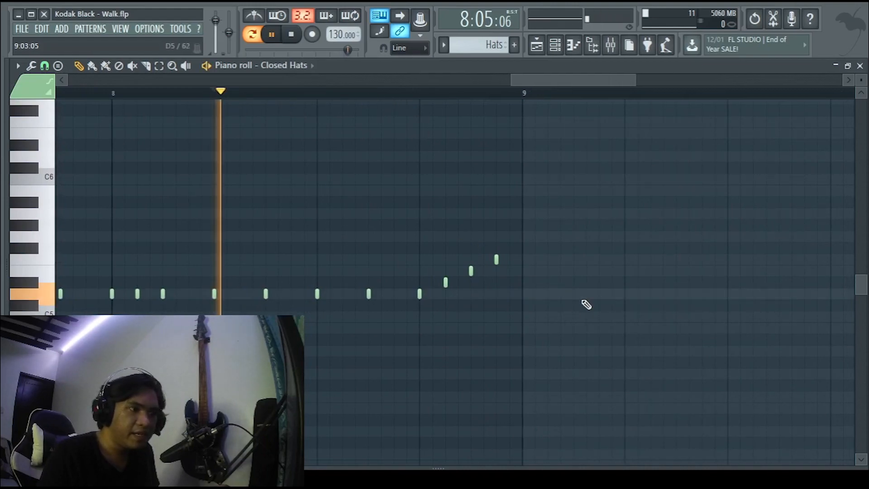
{"action": "key", "text": "space"}
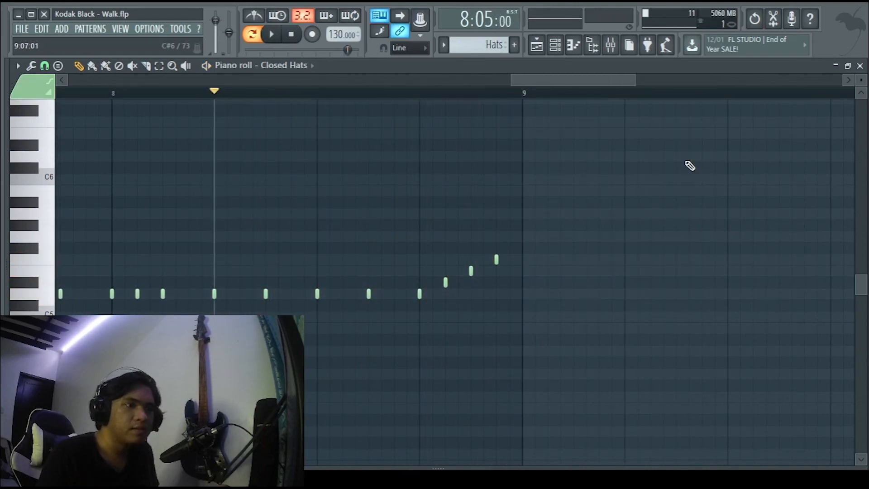
Step: Close the piano roll and channel rack, play the full arrangement in song mode from bar 9, and stop it
{"action": "left_click", "coordinate": [860, 66]}
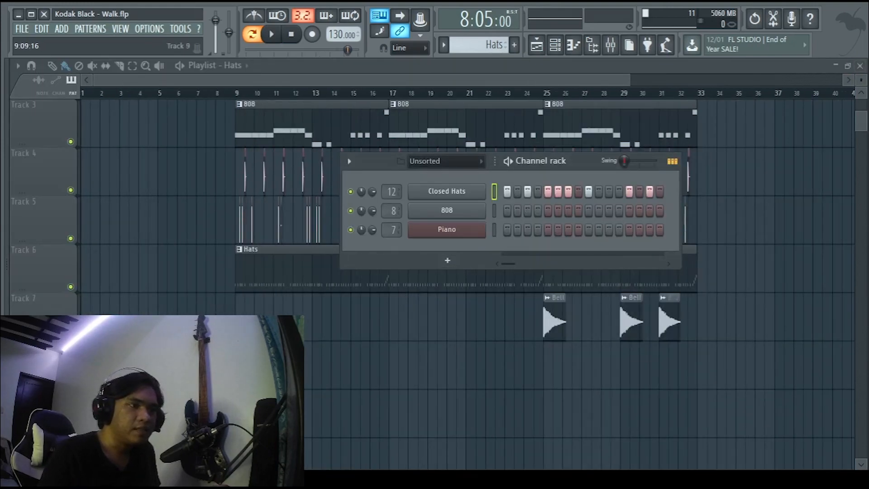
{"action": "key", "text": "F6"}
{"action": "scroll", "coordinate": [181, 217], "scroll_direction": "up", "scroll_amount": 3}
{"action": "left_click", "coordinate": [236, 95]}
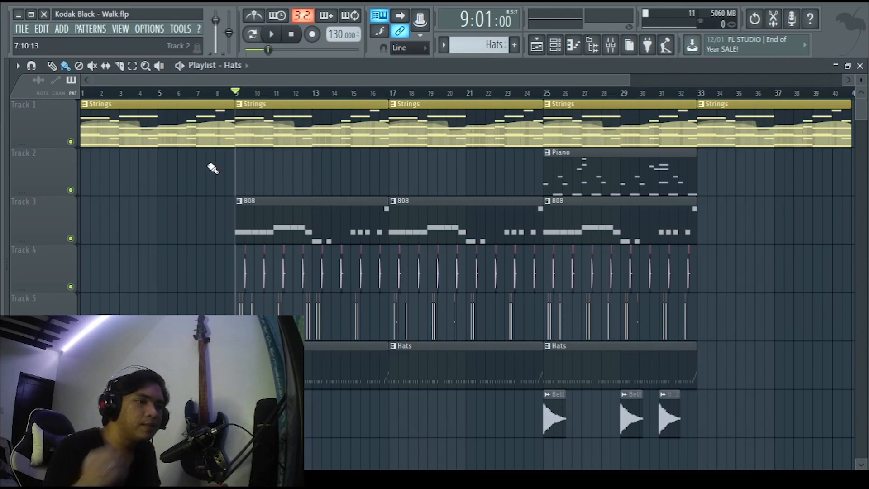
{"action": "key", "text": "space"}
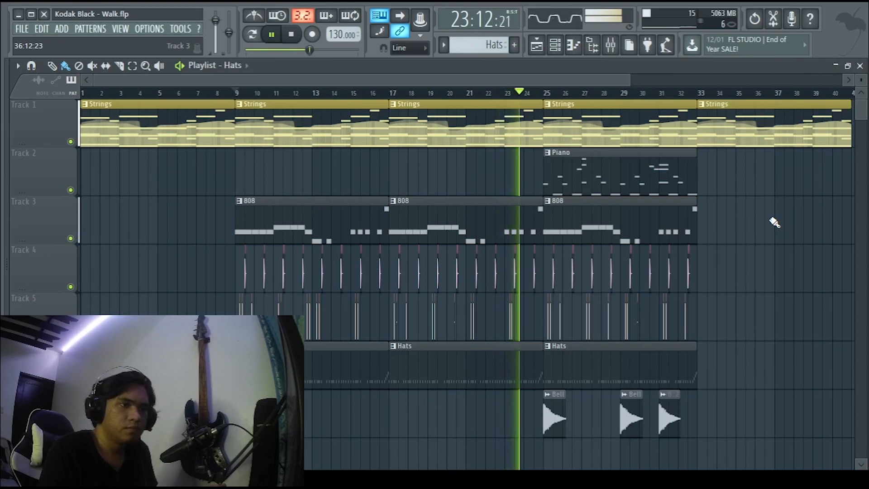
{"action": "key", "text": "space"}
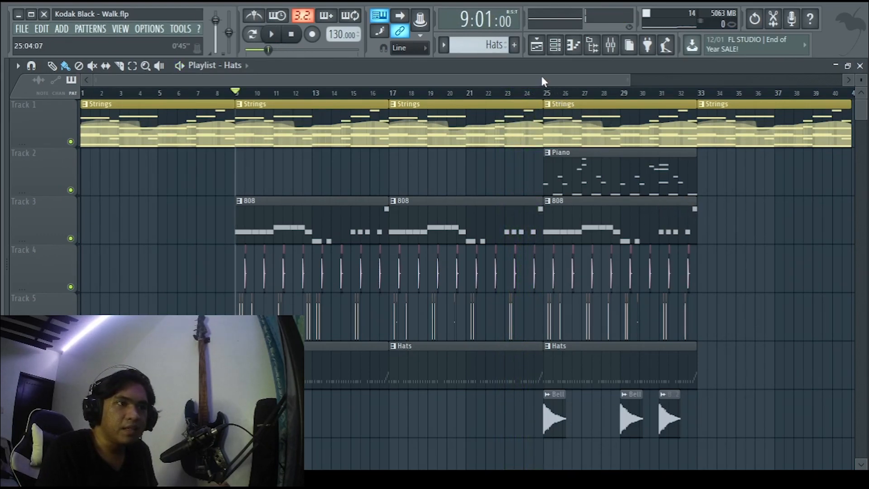
Step: Move the song position to bar 25 and open the Piano clip in the piano roll
{"action": "scroll", "coordinate": [432, 120], "scroll_direction": "right", "scroll_amount": 5}
{"action": "left_click", "coordinate": [454, 95]}
{"action": "scroll", "coordinate": [630, 236], "scroll_direction": "up", "scroll_amount": 4}
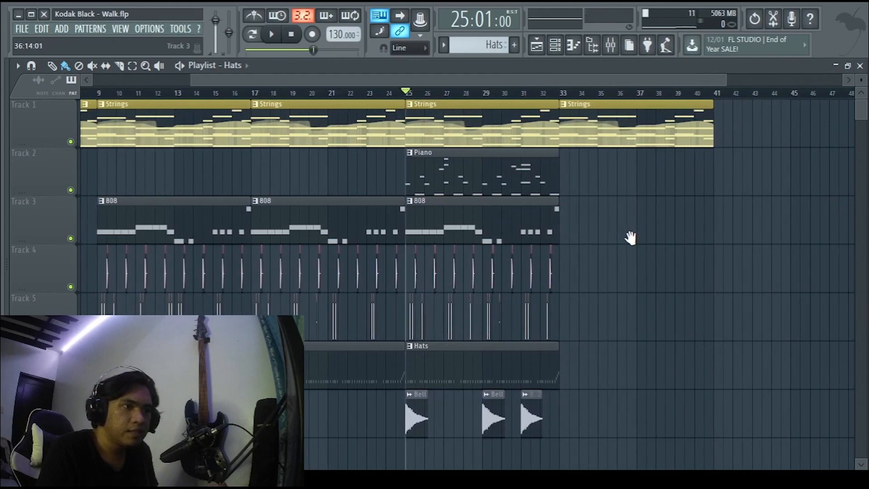
{"action": "double_click", "coordinate": [527, 161]}
Step: Examine the Piano notes in the opening bars up to the G7 at bar 3
{"action": "scroll", "coordinate": [475, 226], "scroll_direction": "down", "scroll_amount": 5}
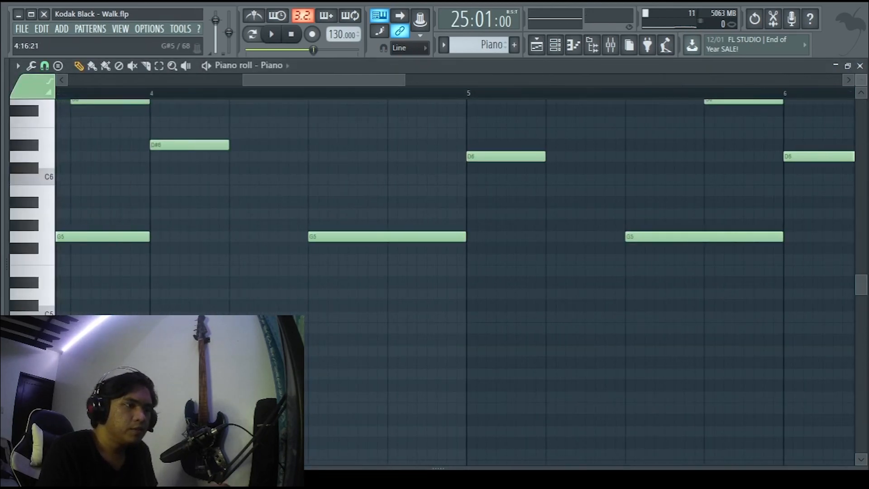
{"action": "scroll", "coordinate": [110, 252], "scroll_direction": "down", "scroll_amount": 3}
{"action": "scroll", "coordinate": [104, 256], "scroll_direction": "up", "scroll_amount": 5}
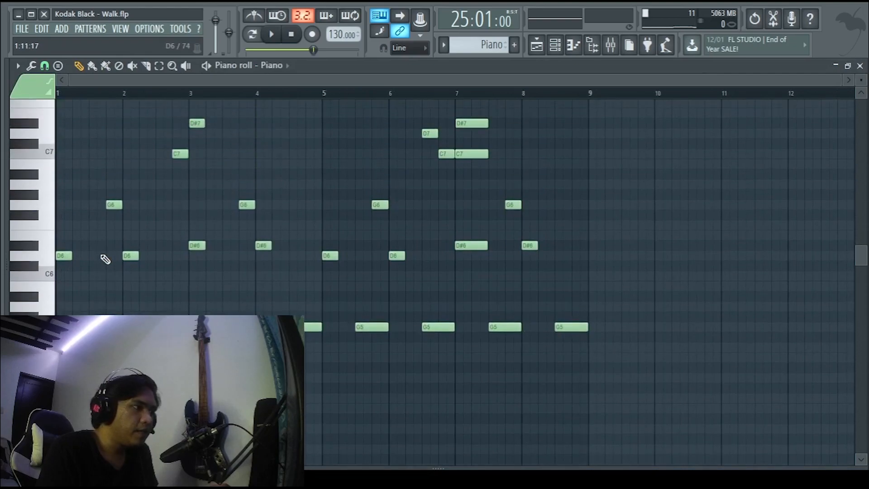
{"action": "scroll", "coordinate": [165, 237], "scroll_direction": "up", "scroll_amount": 3}
{"action": "scroll", "coordinate": [163, 237], "scroll_direction": "down", "scroll_amount": 2}
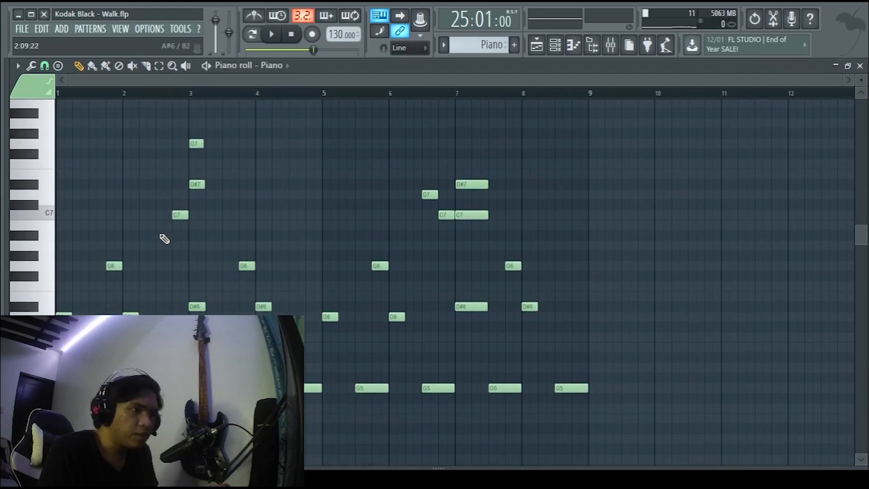
{"action": "scroll", "coordinate": [138, 240], "scroll_direction": "up", "scroll_amount": 2}
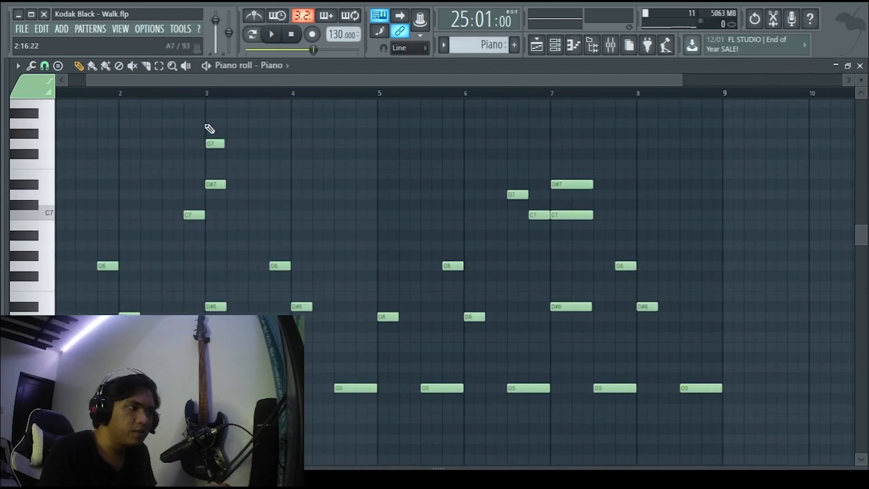
{"action": "scroll", "coordinate": [159, 81], "scroll_direction": "left", "scroll_amount": 1}
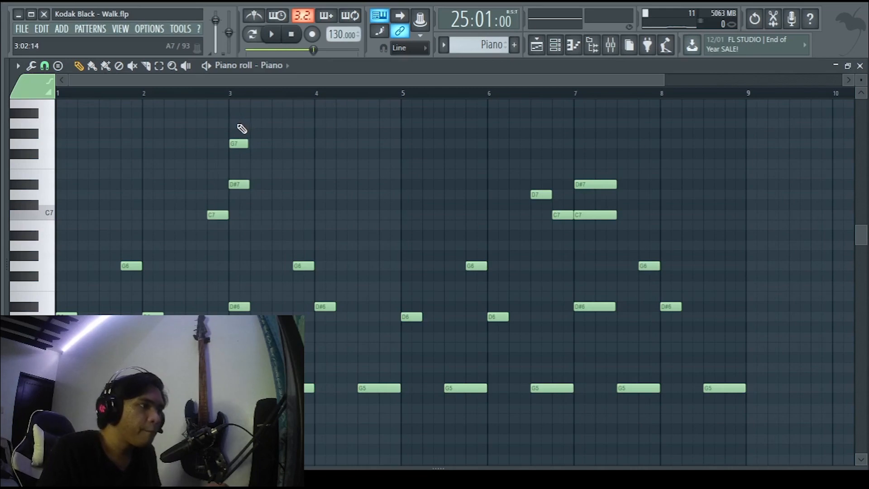
{"action": "left_click", "coordinate": [241, 129]}
{"action": "right_click", "coordinate": [240, 128]}
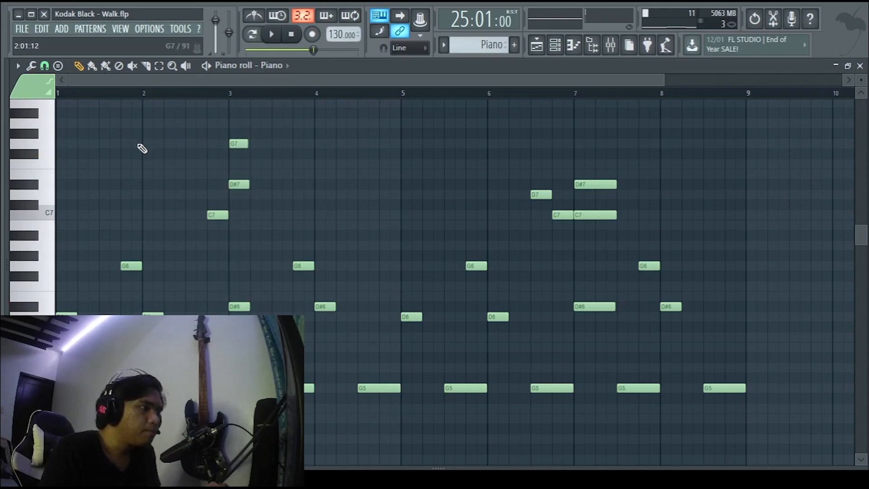
{"action": "key", "text": "t"}
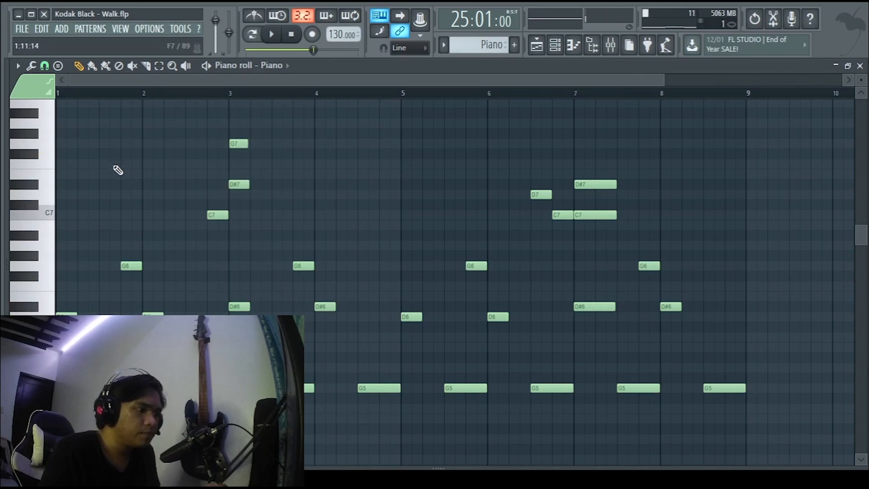
Step: Examine all eight bars of the Piano pattern, from the repeated low G5 notes to the high notes at bars 3 and 7
{"action": "left_click_drag", "start_coordinate": [860, 80], "coordinate": [861, 83]}
{"action": "scroll", "coordinate": [364, 170], "scroll_direction": "down", "scroll_amount": 2}
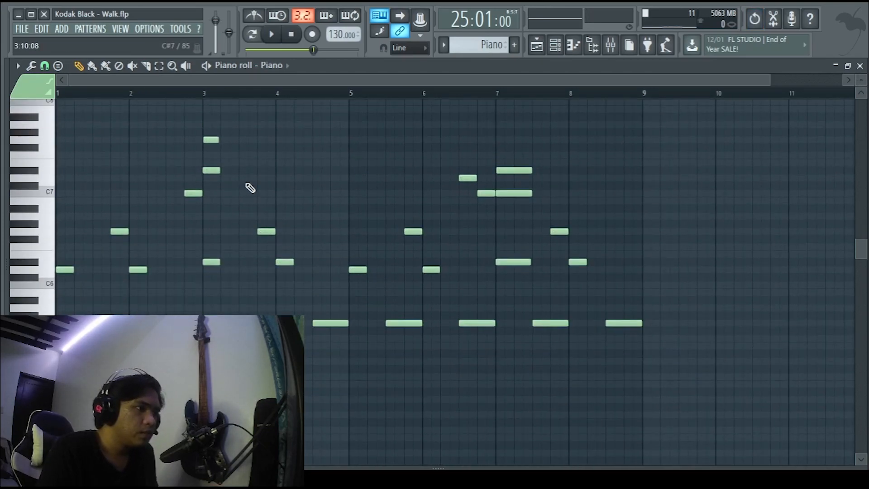
{"action": "left_click_drag", "start_coordinate": [861, 80], "coordinate": [861, 83]}
{"action": "scroll", "coordinate": [431, 186], "scroll_direction": "down", "scroll_amount": 1}
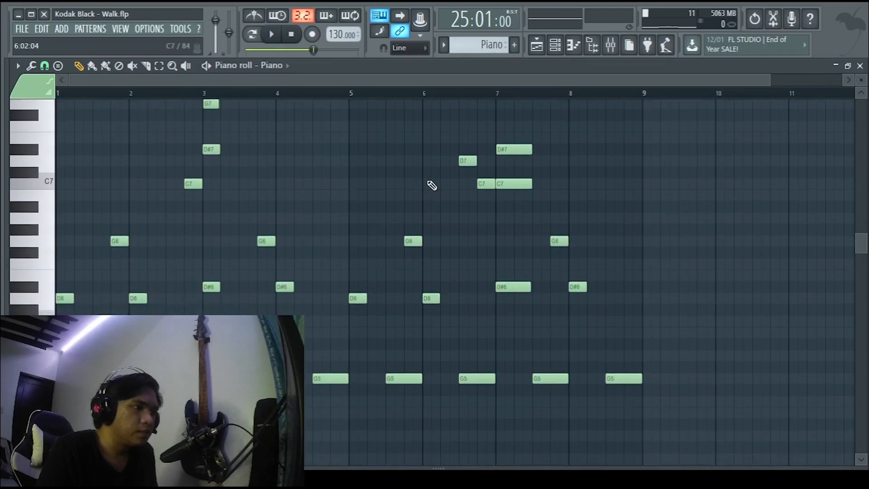
{"action": "scroll", "coordinate": [317, 196], "scroll_direction": "up", "scroll_amount": 3}
{"action": "scroll", "coordinate": [294, 187], "scroll_direction": "down", "scroll_amount": 2}
{"action": "scroll", "coordinate": [294, 187], "scroll_direction": "up", "scroll_amount": 2}
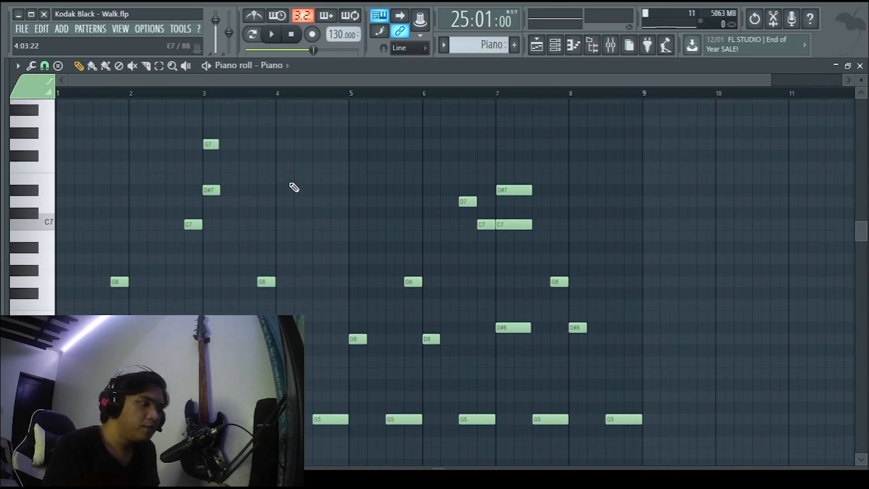
{"action": "scroll", "coordinate": [116, 226], "scroll_direction": "down", "scroll_amount": 2}
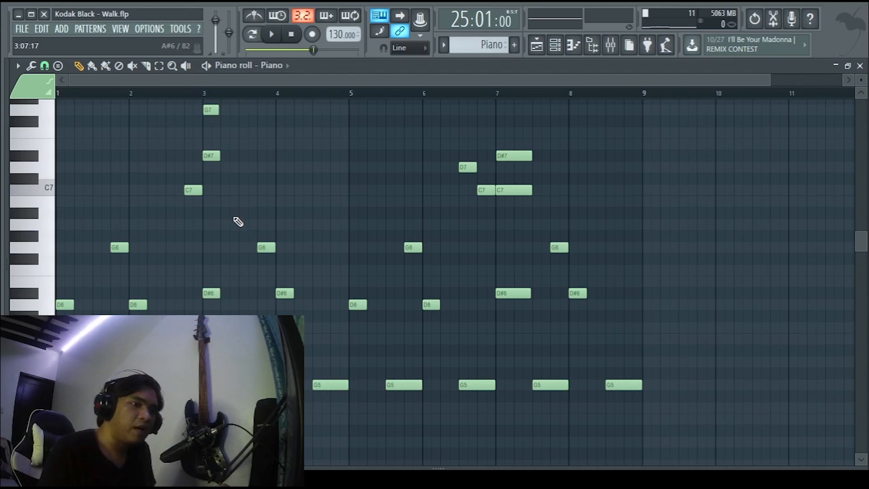
{"action": "scroll", "coordinate": [237, 221], "scroll_direction": "up", "scroll_amount": 3}
{"action": "scroll", "coordinate": [237, 222], "scroll_direction": "down", "scroll_amount": 6}
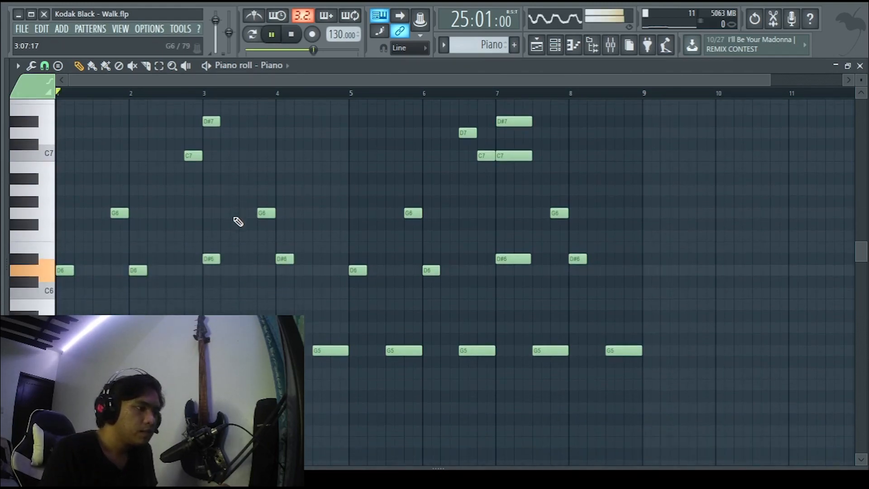
Step: Switch to pattern mode, play the Piano pattern on its own, and stop it
{"action": "left_click", "coordinate": [252, 34]}
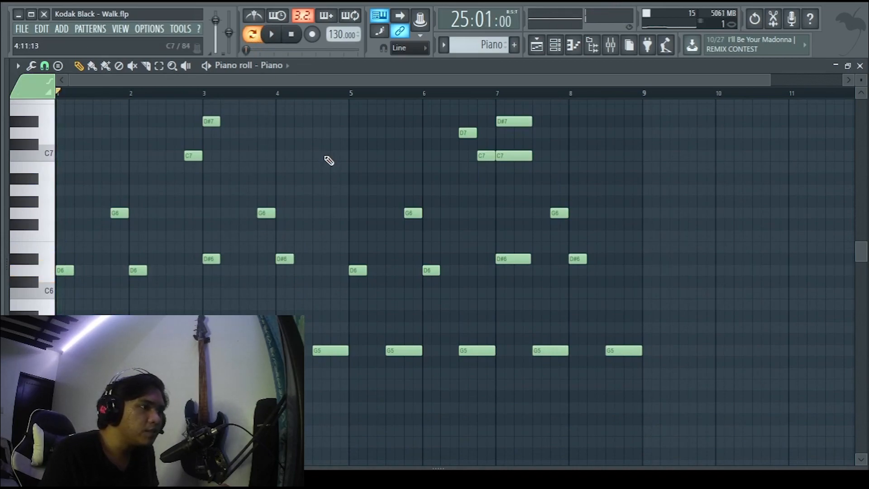
{"action": "scroll", "coordinate": [329, 161], "scroll_direction": "up", "scroll_amount": 3}
{"action": "key", "text": "space"}
{"action": "scroll", "coordinate": [328, 161], "scroll_direction": "up", "scroll_amount": 3}
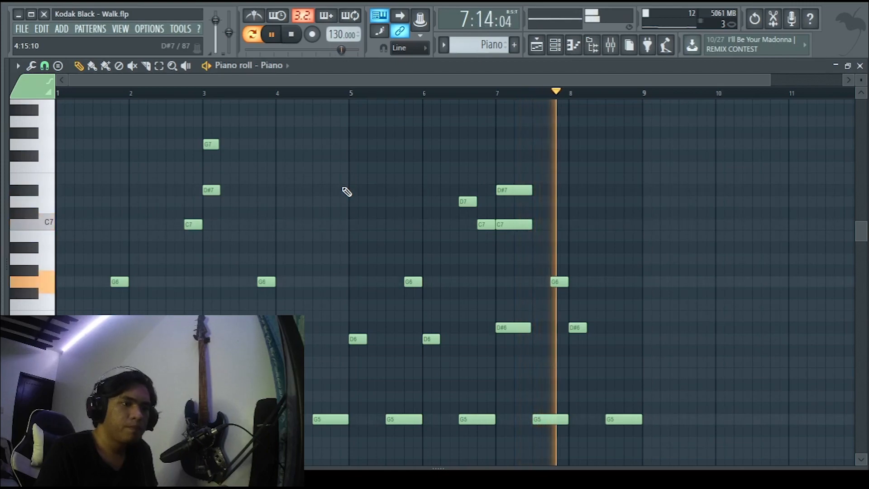
{"action": "key", "text": "space"}
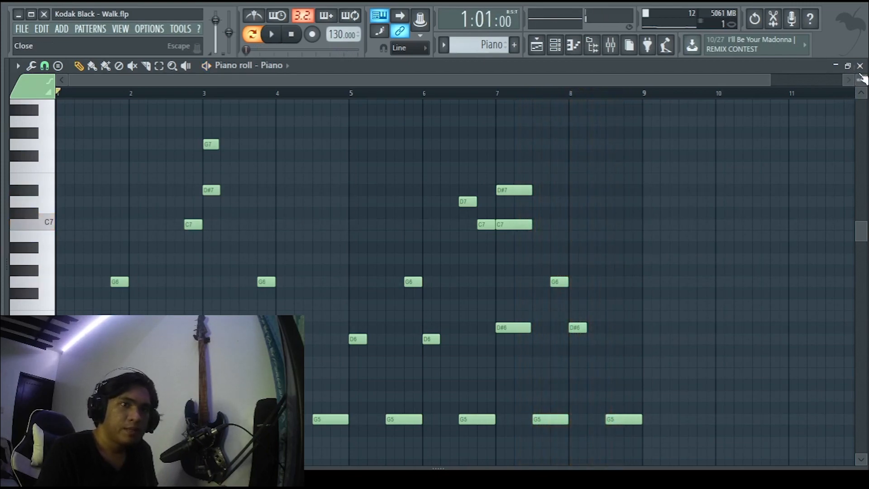
Step: Close the piano roll and channel rack and look over the Bell clips on Track 7 in the playlist
{"action": "left_click", "coordinate": [859, 65]}
{"action": "key", "text": "F6"}
{"action": "scroll", "coordinate": [788, 274], "scroll_direction": "down", "scroll_amount": 3}
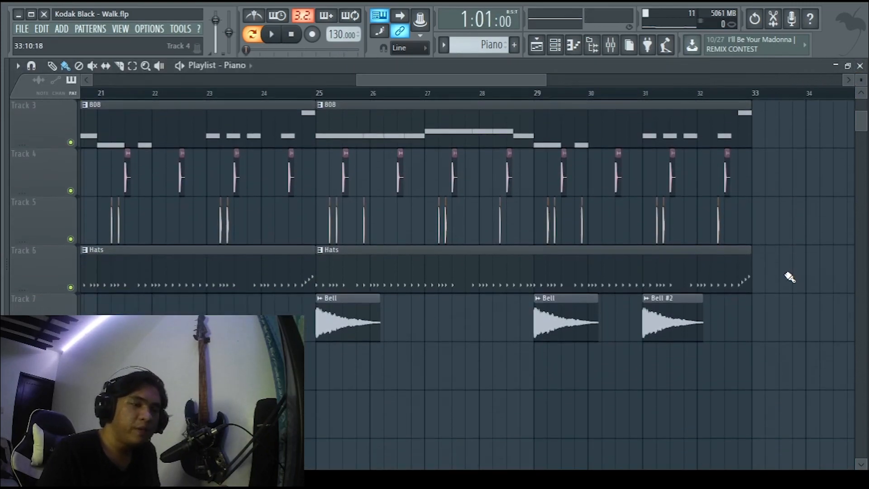
{"action": "scroll", "coordinate": [789, 277], "scroll_direction": "up", "scroll_amount": 1}
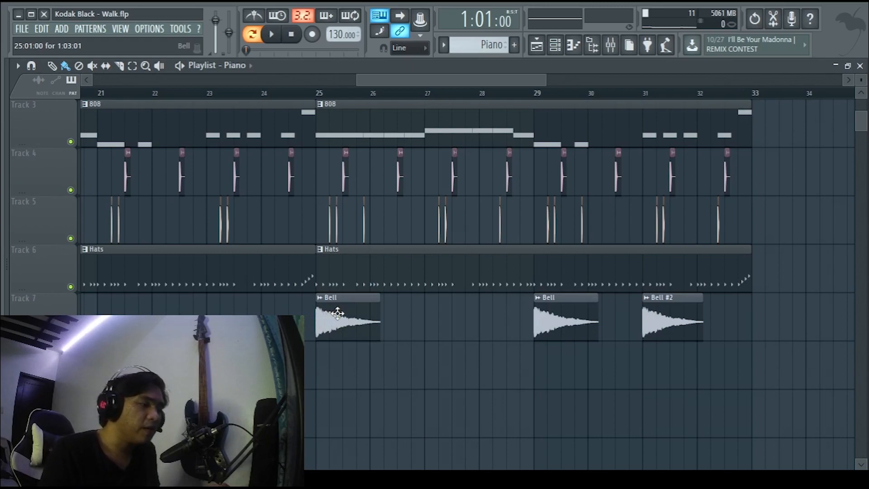
{"action": "scroll", "coordinate": [296, 326], "scroll_direction": "up", "scroll_amount": 1}
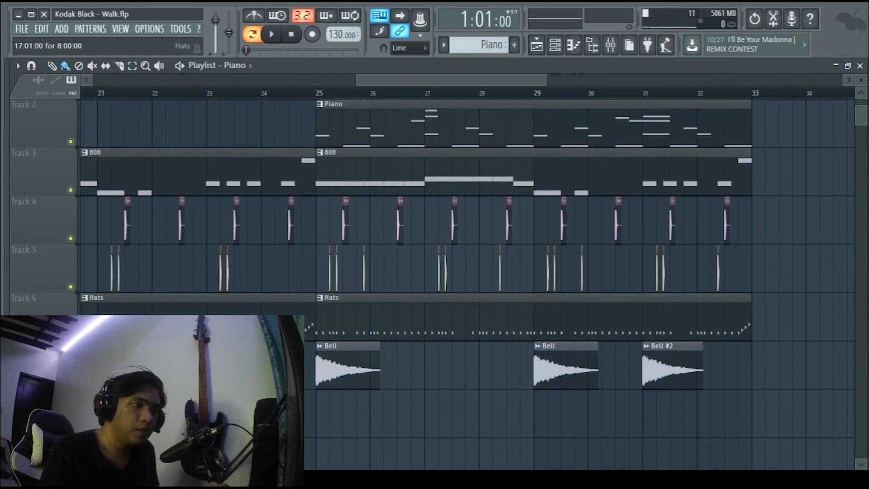
{"action": "scroll", "coordinate": [417, 244], "scroll_direction": "down", "scroll_amount": 1}
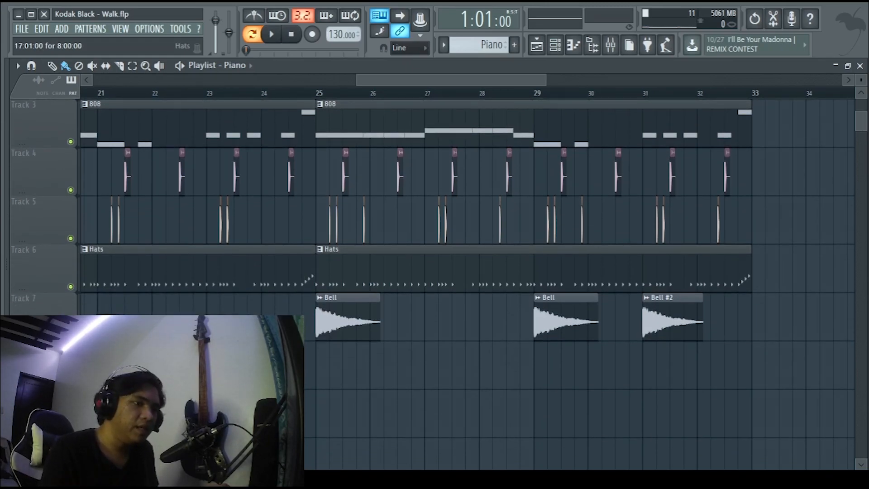
{"action": "scroll", "coordinate": [297, 312], "scroll_direction": "up", "scroll_amount": 1}
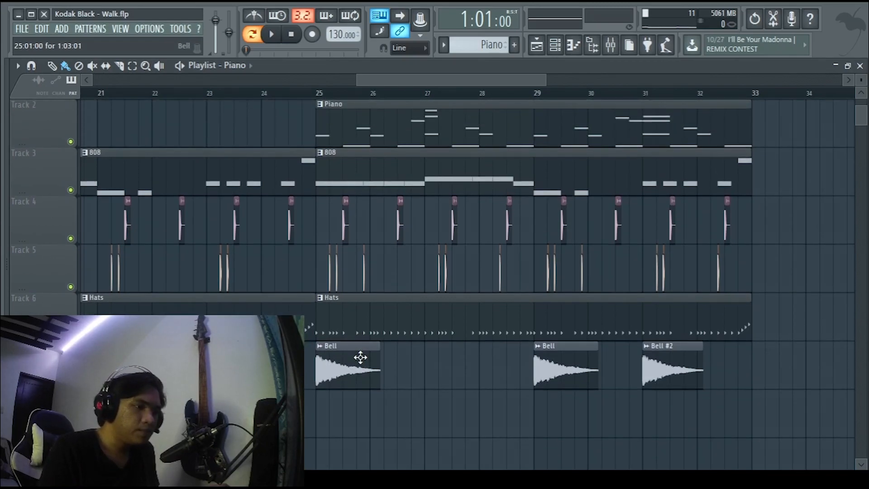
Step: Open the first Bell clip's sample settings, view its levels and keyboard page, and close the window
{"action": "double_click", "coordinate": [340, 360]}
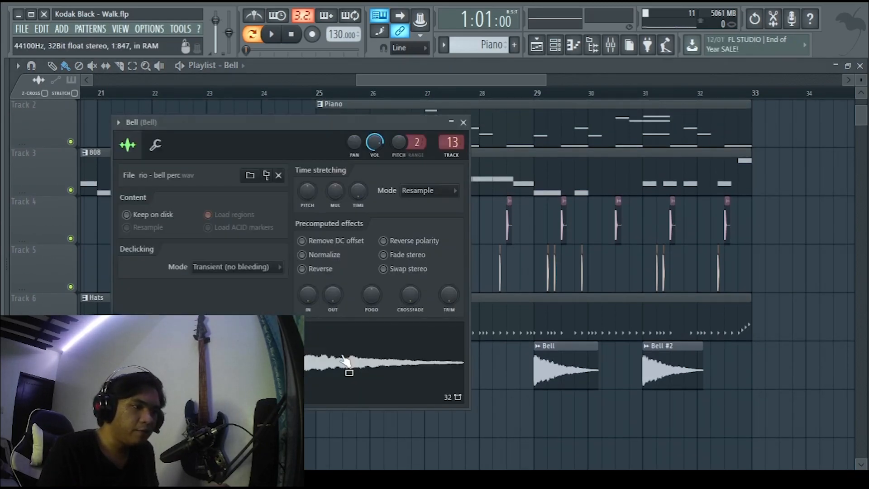
{"action": "left_click", "coordinate": [156, 146]}
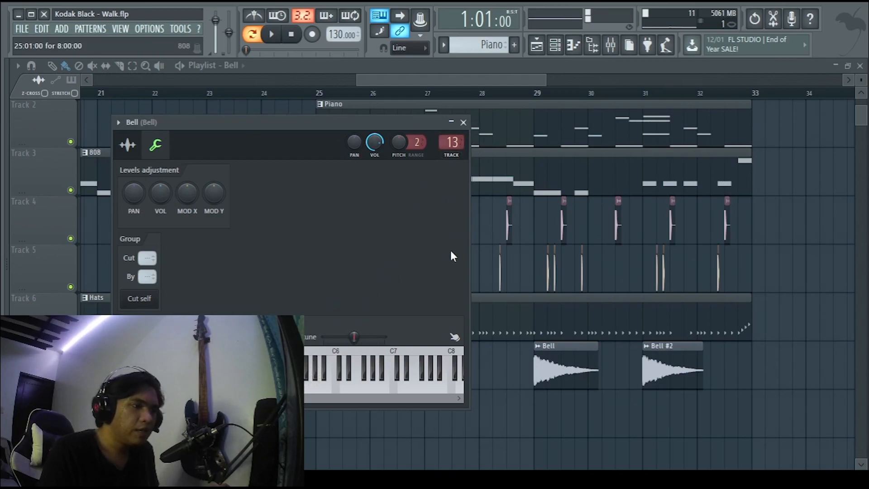
{"action": "left_click", "coordinate": [463, 122]}
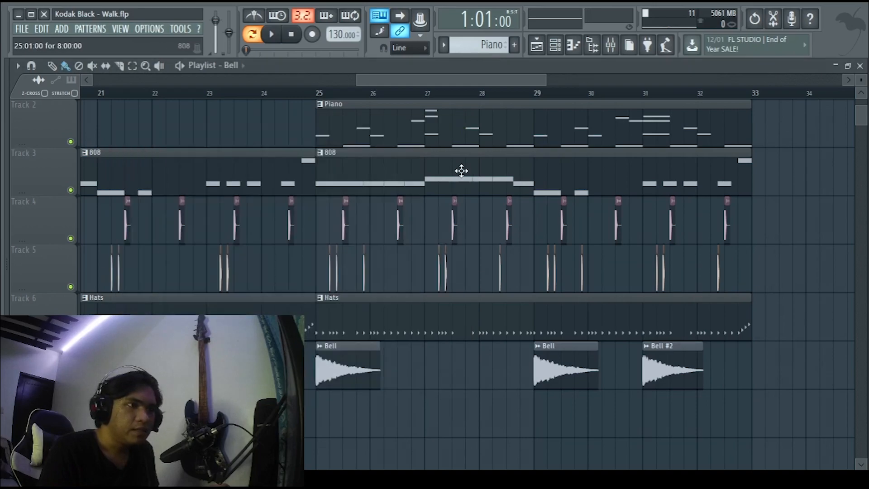
{"action": "scroll", "coordinate": [452, 367], "scroll_direction": "up", "scroll_amount": 1}
{"action": "scroll", "coordinate": [446, 358], "scroll_direction": "down", "scroll_amount": 2}
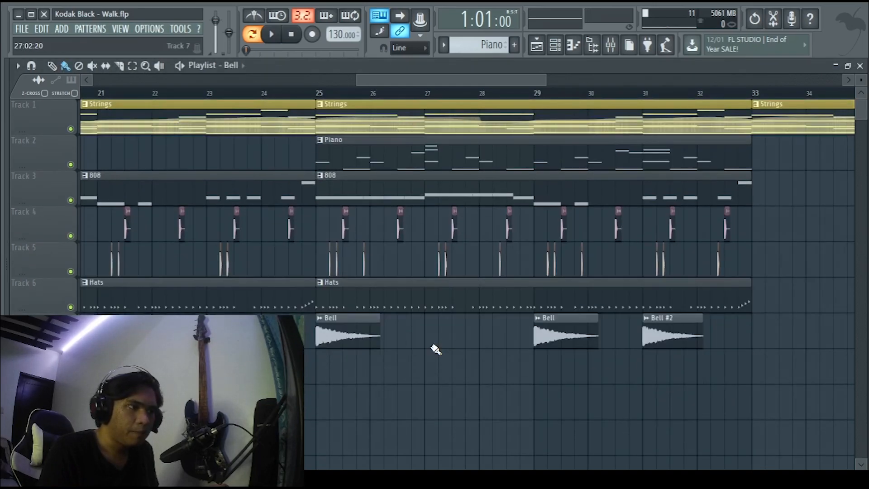
{"action": "scroll", "coordinate": [432, 349], "scroll_direction": "up", "scroll_amount": 2}
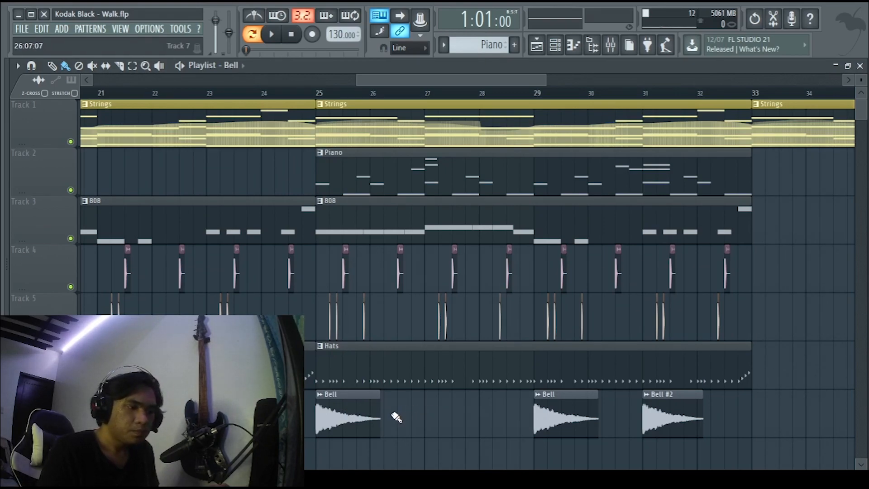
{"action": "scroll", "coordinate": [359, 374], "scroll_direction": "down", "scroll_amount": 2}
{"action": "scroll", "coordinate": [359, 378], "scroll_direction": "up", "scroll_amount": 2}
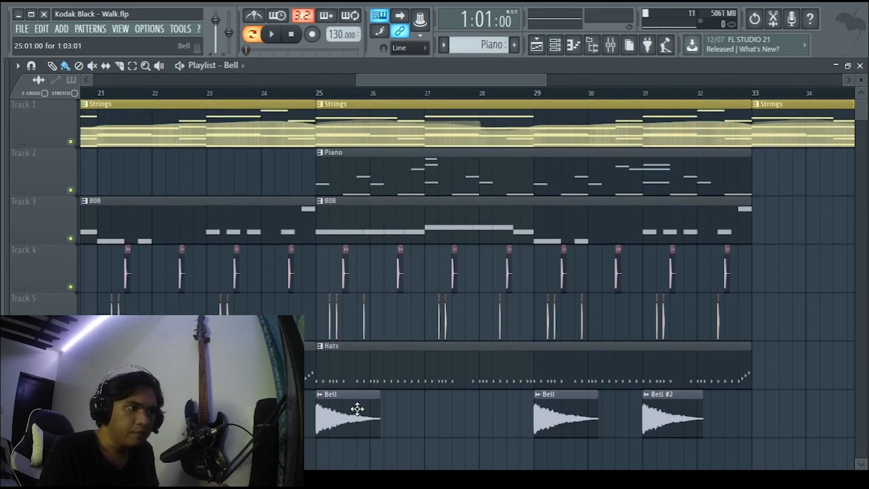
Step: Open the sample settings of the Bell #2 clip at bar 31, view them, and close the window
{"action": "scroll", "coordinate": [346, 409], "scroll_direction": "down", "scroll_amount": 2}
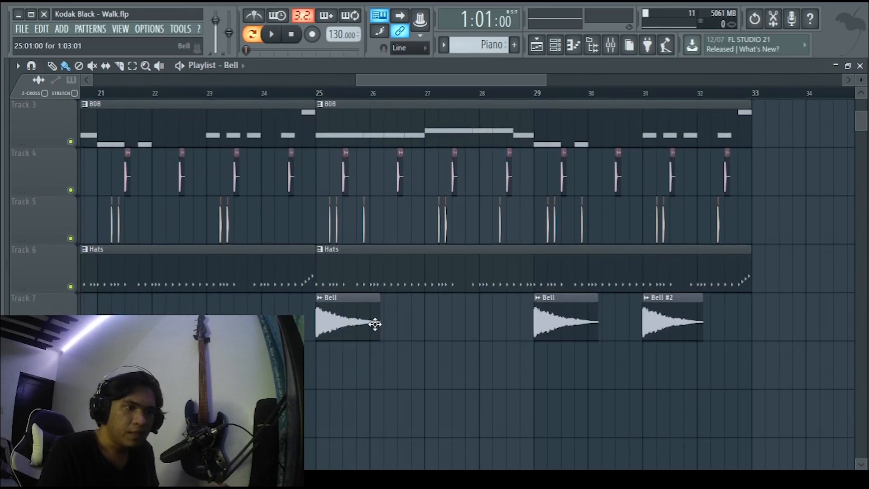
{"action": "scroll", "coordinate": [374, 324], "scroll_direction": "down", "scroll_amount": 1}
{"action": "double_click", "coordinate": [686, 263]}
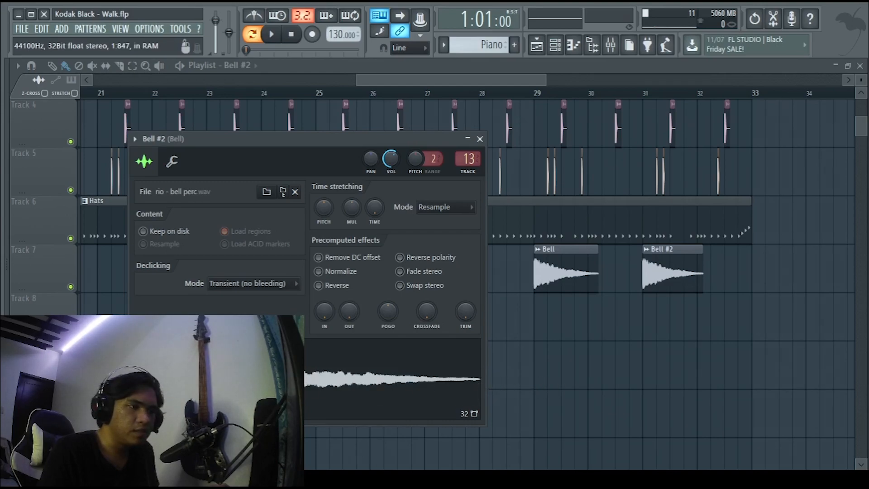
{"action": "left_click", "coordinate": [480, 139]}
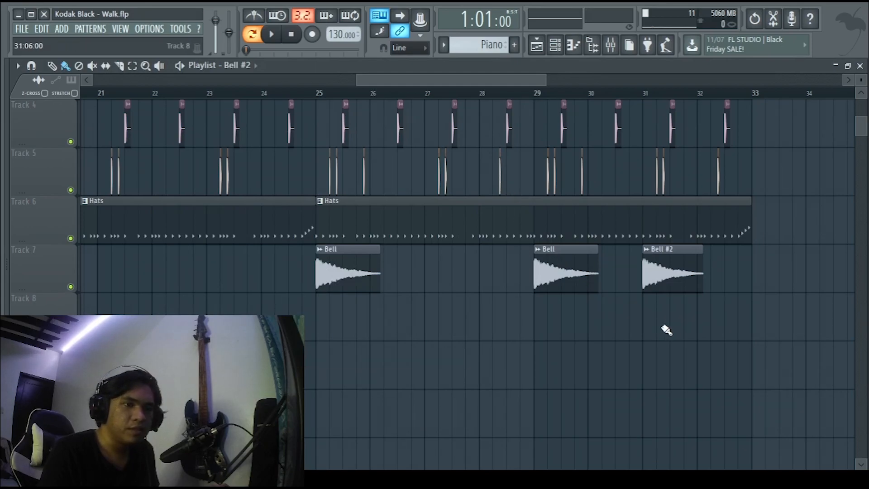
Step: Audition the Bell #2 clip on its own from bar 31 and return to the paint tool
{"action": "key", "text": "t"}
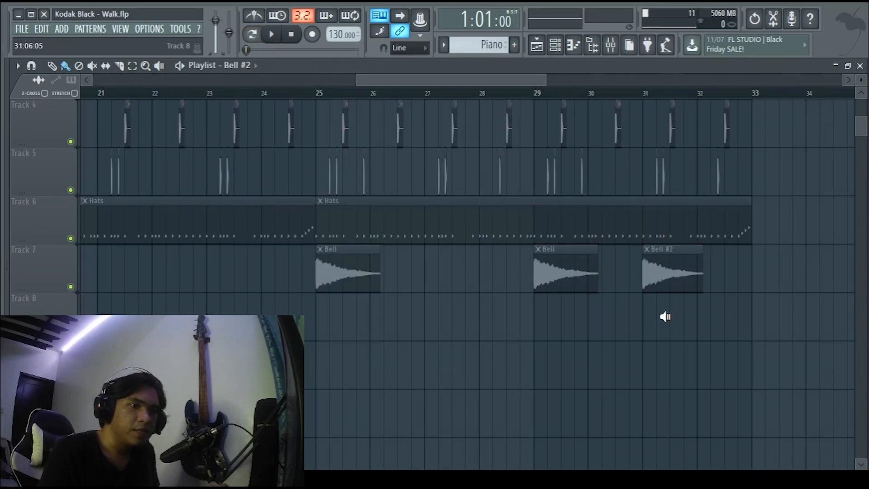
{"action": "mouse_move", "coordinate": [665, 308]}
{"action": "left_mouse_down"}
{"action": "mouse_move", "coordinate": [665, 287]}
{"action": "mouse_move", "coordinate": [650, 306]}
{"action": "left_mouse_up"}
{"action": "left_click", "coordinate": [647, 271]}
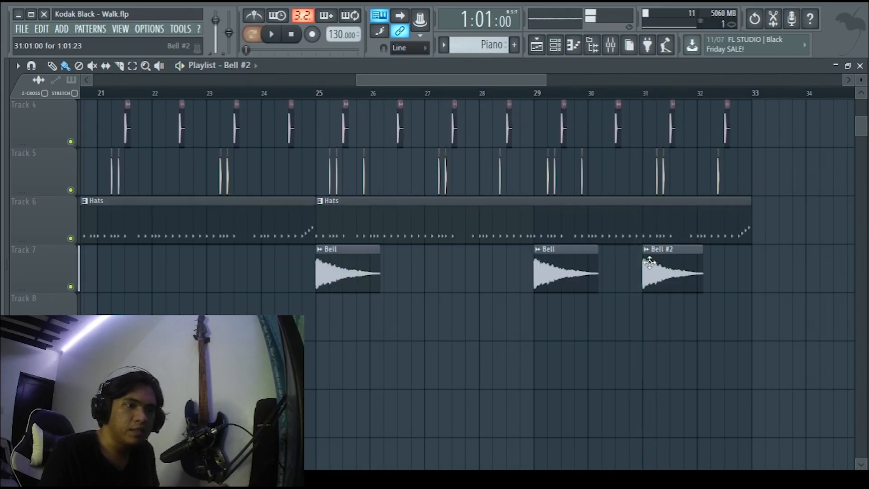
{"action": "key", "text": "p"}
Step: Play the full arrangement from bar 25 through the piano and bell section and stop it
{"action": "scroll", "coordinate": [430, 357], "scroll_direction": "up", "scroll_amount": 3}
{"action": "left_click", "coordinate": [322, 92]}
{"action": "key", "text": "space"}
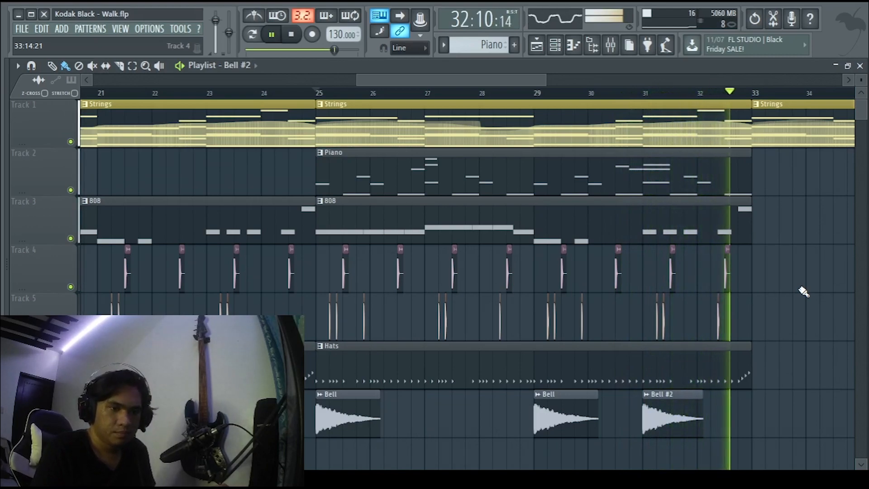
{"action": "key", "text": "space"}
Step: Play the song briefly from bar 9, where the 808 and drums enter, and stop it
{"action": "scroll", "coordinate": [654, 284], "scroll_direction": "down", "scroll_amount": 5}
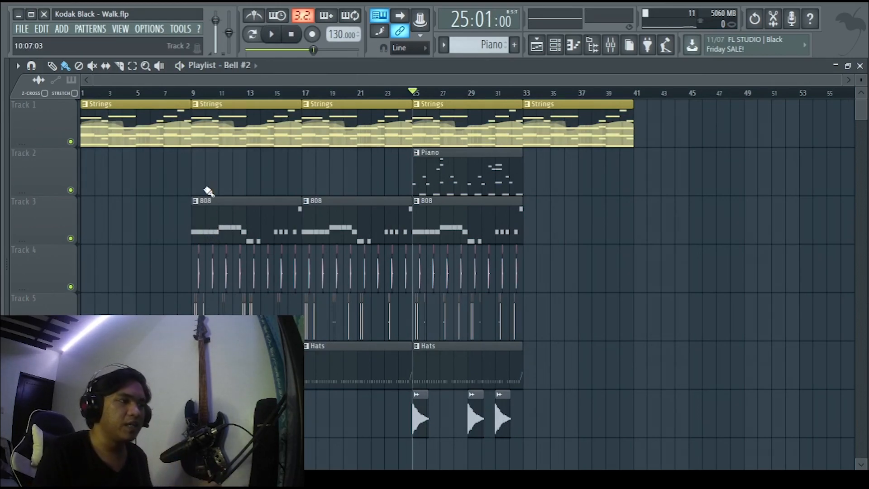
{"action": "left_click", "coordinate": [94, 92]}
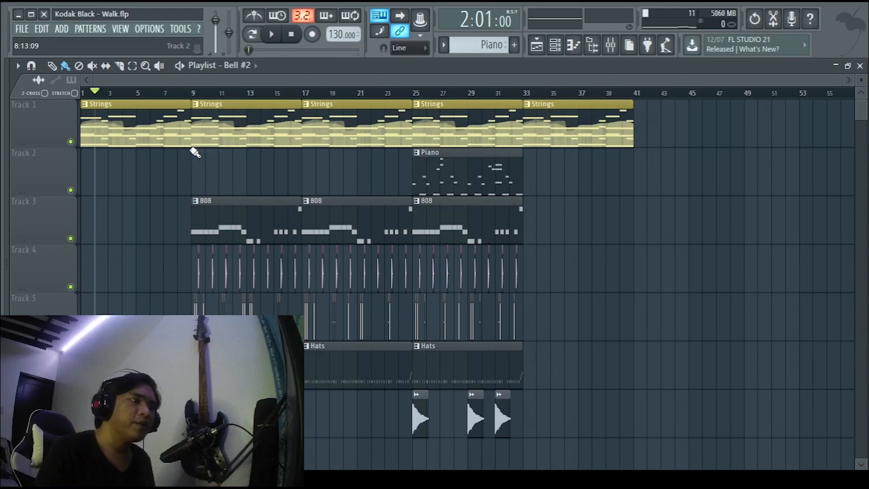
{"action": "left_click", "coordinate": [193, 91]}
{"action": "key", "text": "space"}
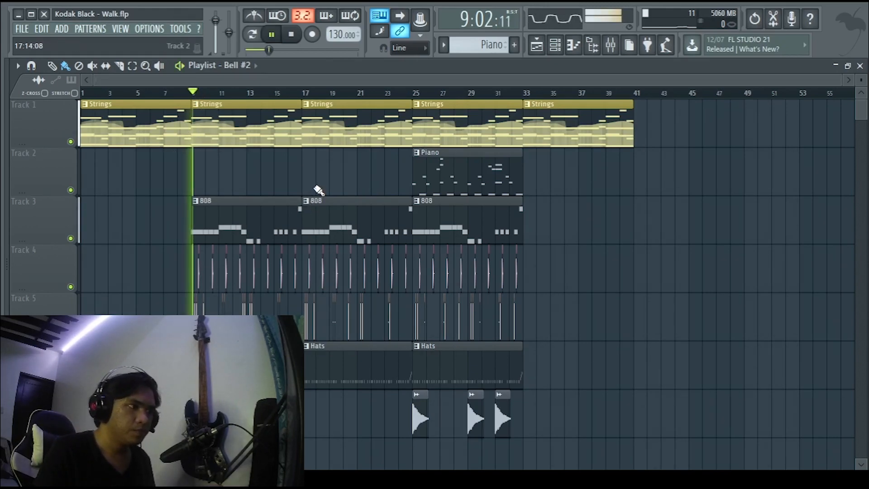
{"action": "key", "text": "space"}
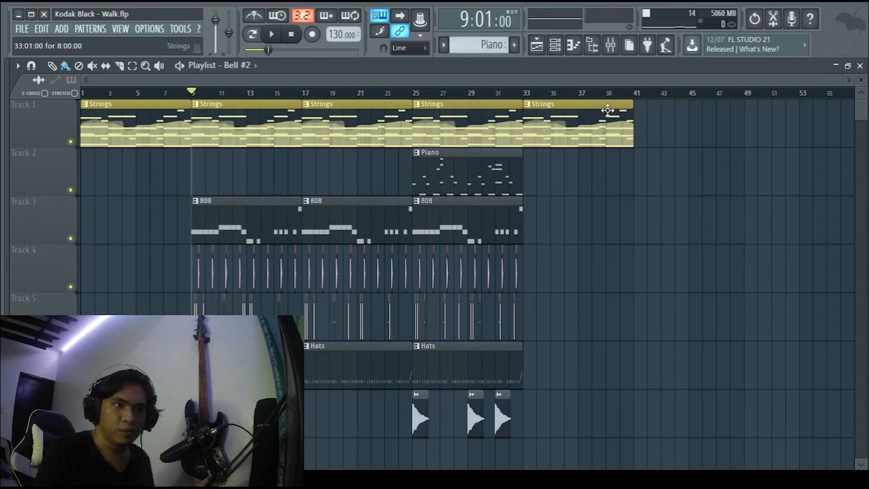
Step: Delete the Strings clip at bar 33 and duplicate the whole 32-bar arrangement so the copy starts at bar 33
{"action": "right_click", "coordinate": [578, 120]}
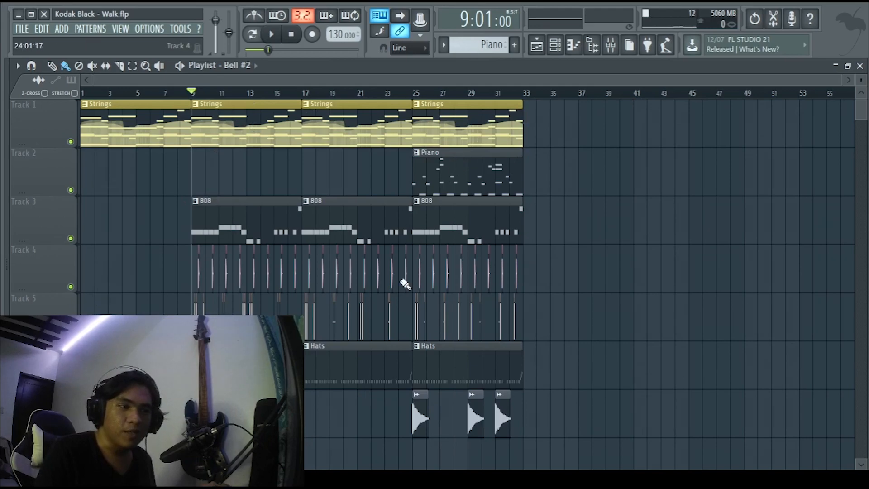
{"action": "left_click_drag", "start_coordinate": [623, 101], "coordinate": [86, 466]}
{"action": "left_click_drag", "start_coordinate": [116, 131], "coordinate": [549, 135]}
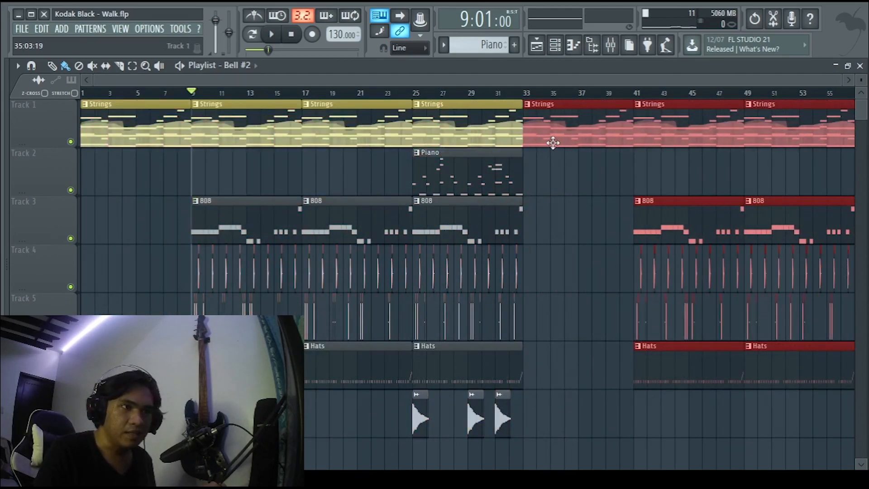
{"action": "left_click", "coordinate": [550, 199]}
{"action": "scroll", "coordinate": [485, 244], "scroll_direction": "down", "scroll_amount": 2}
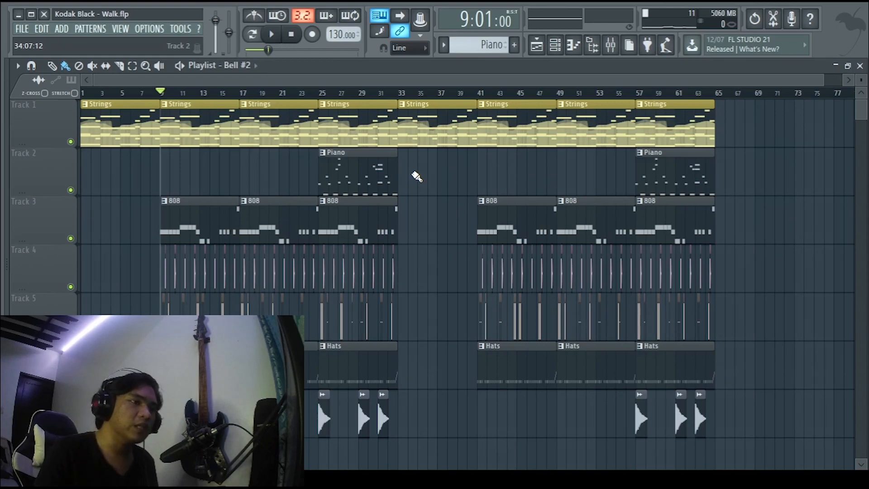
{"action": "scroll", "coordinate": [434, 197], "scroll_direction": "down", "scroll_amount": 2}
{"action": "scroll", "coordinate": [435, 197], "scroll_direction": "up", "scroll_amount": 2}
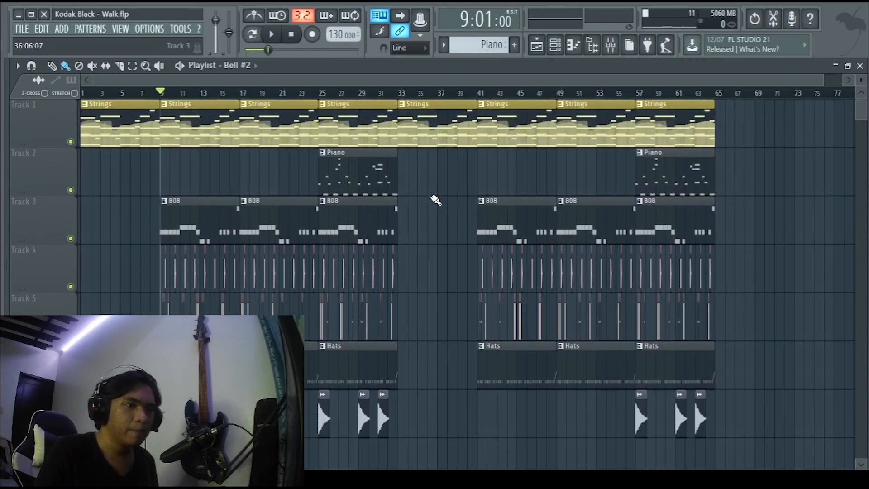
{"action": "scroll", "coordinate": [500, 178], "scroll_direction": "up", "scroll_amount": 1, "text": "ctrl"}
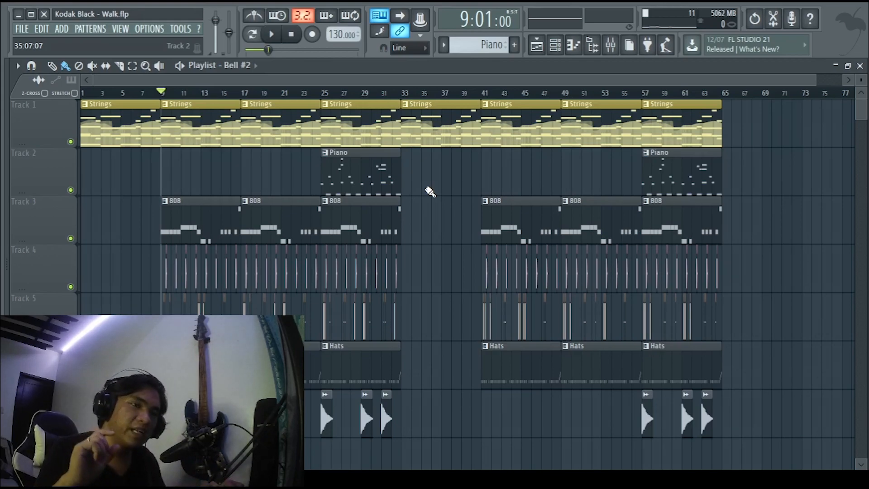
Step: Open the mixer and maximize it so all the tracks and the Strings bus effects can be seen
{"action": "left_click", "coordinate": [622, 46]}
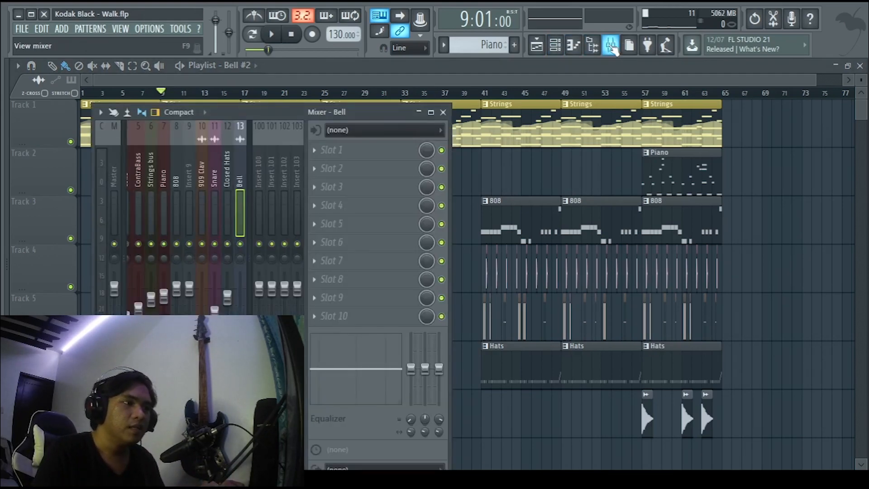
{"action": "left_click_drag", "start_coordinate": [355, 114], "coordinate": [441, 112]}
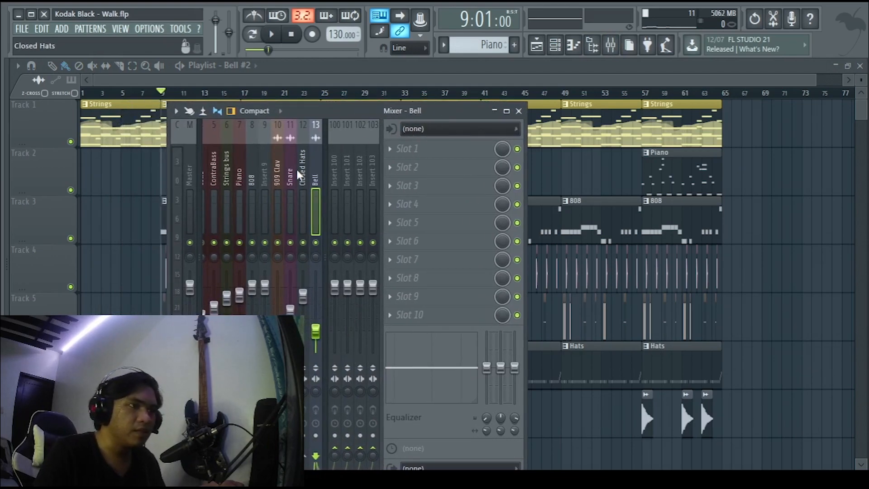
{"action": "scroll", "coordinate": [295, 172], "scroll_direction": "left", "scroll_amount": 4}
{"action": "left_click", "coordinate": [508, 111]}
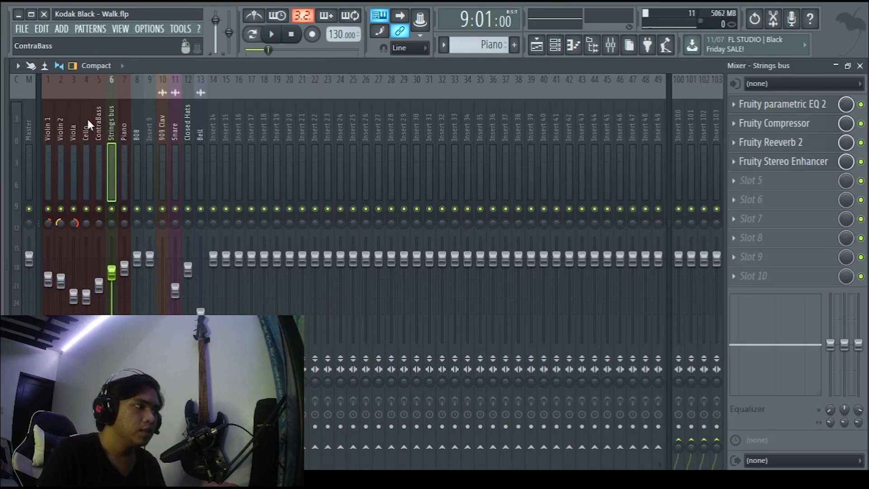
Step: Review the effect slots of the Violin 1, Violin 2, Viola, Cello, ContraBass and Strings bus mixer tracks
{"action": "left_click", "coordinate": [49, 121]}
{"action": "left_click", "coordinate": [60, 117]}
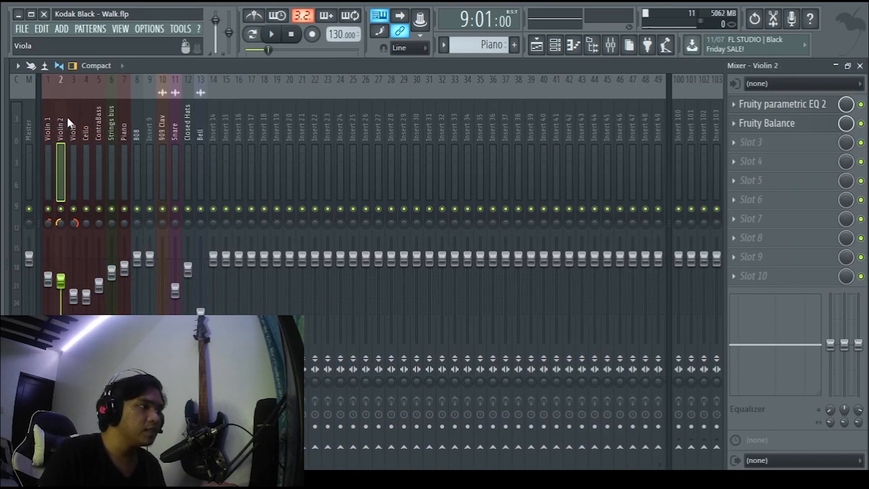
{"action": "left_click", "coordinate": [74, 115]}
{"action": "left_click", "coordinate": [86, 115]}
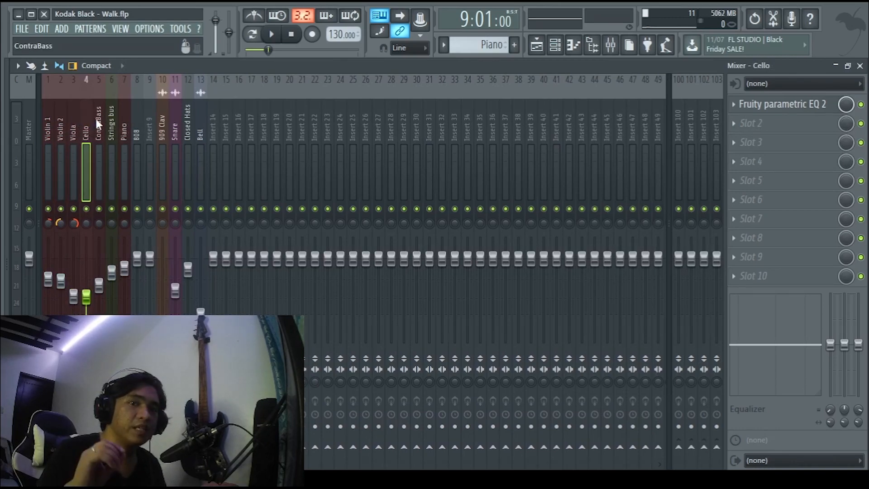
{"action": "left_click", "coordinate": [96, 121]}
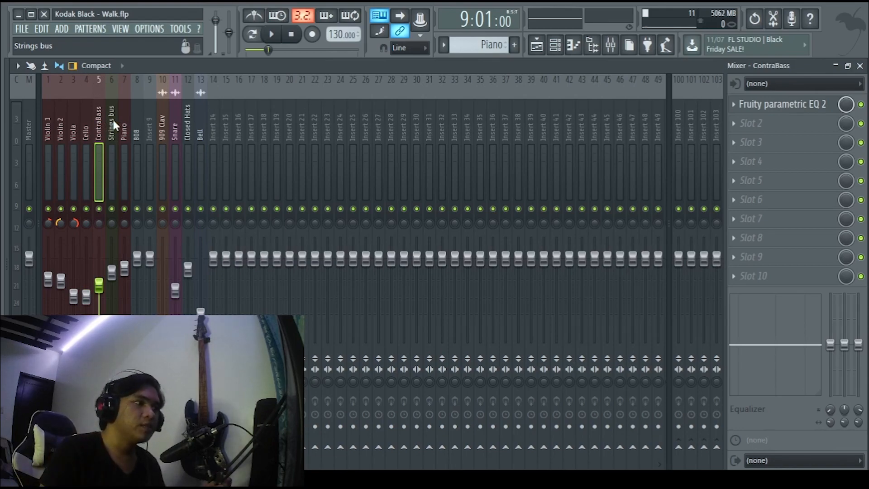
{"action": "left_click", "coordinate": [113, 121]}
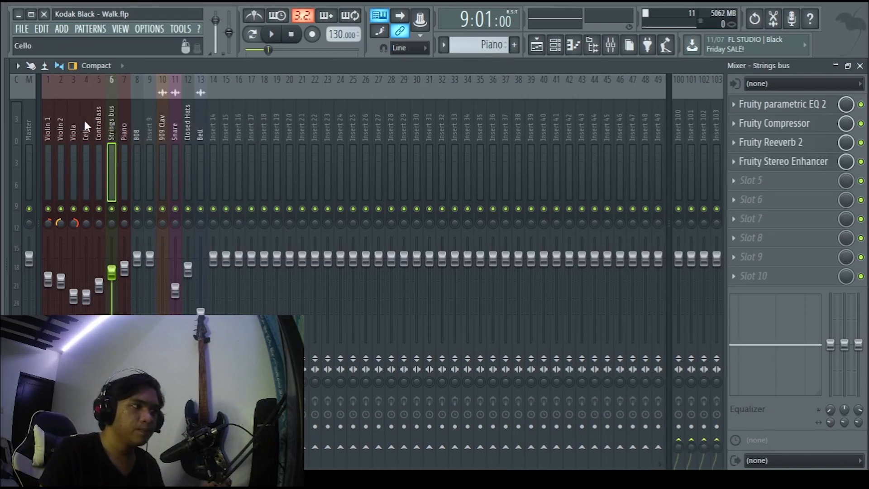
Step: View the Strings bus's Fruity parametric EQ 2 curve and Fruity Compressor settings, closing each plugin window
{"action": "left_click", "coordinate": [796, 113]}
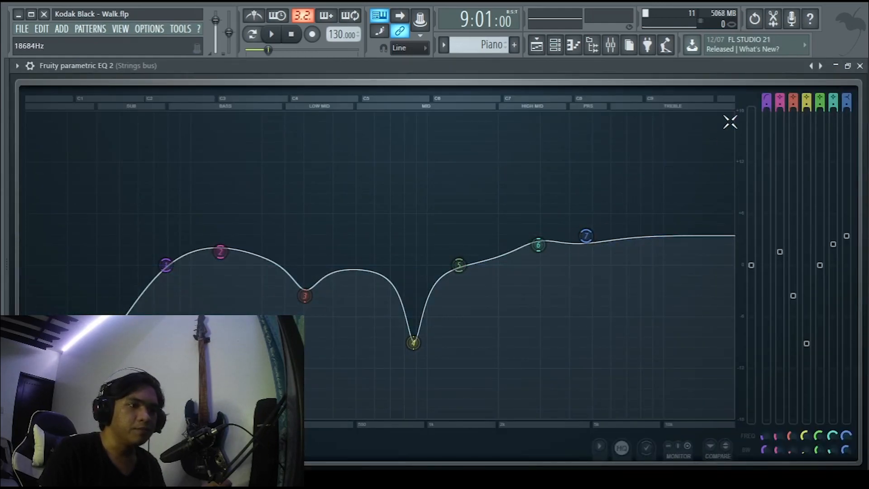
{"action": "left_click", "coordinate": [859, 65]}
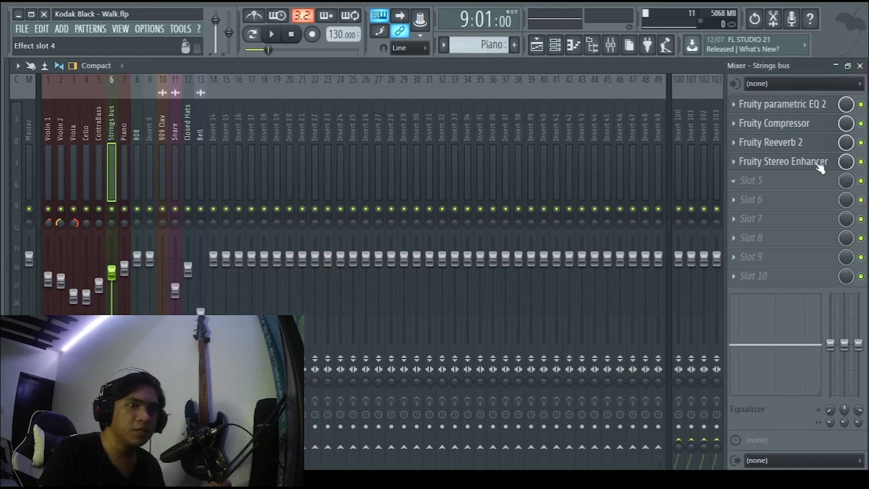
{"action": "left_click", "coordinate": [797, 126]}
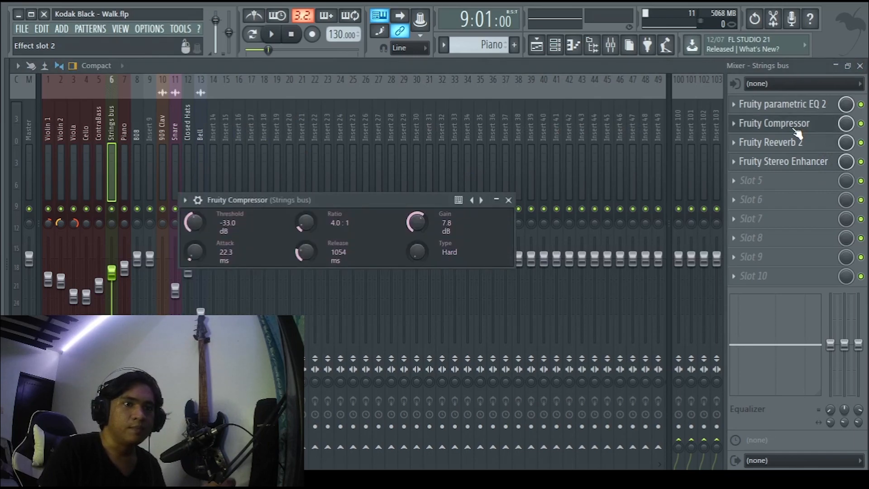
{"action": "left_click", "coordinate": [507, 197]}
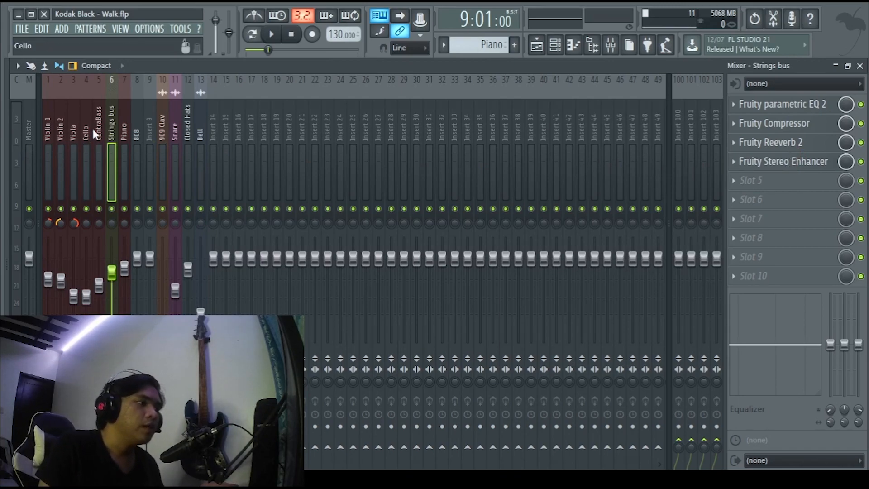
Step: Check the Piano and 808 mixer tracks, viewing and closing the 808's Fruity Fast Dist settings
{"action": "left_click", "coordinate": [124, 129]}
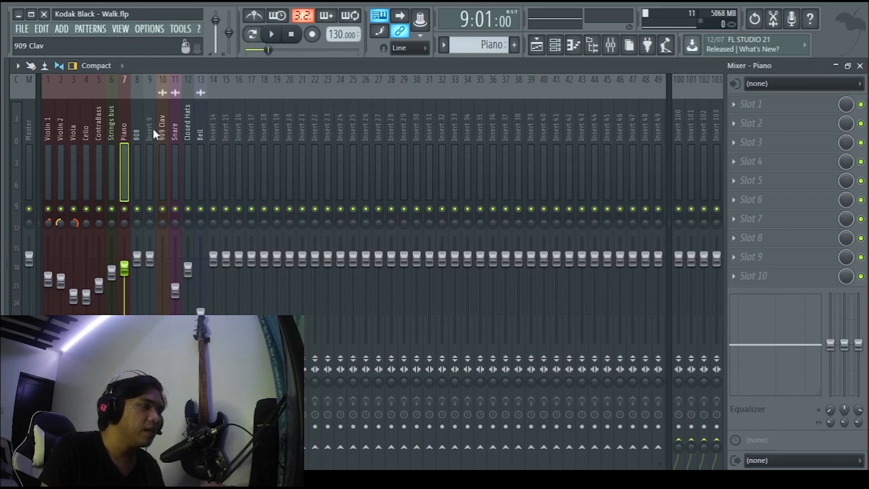
{"action": "left_click", "coordinate": [135, 124]}
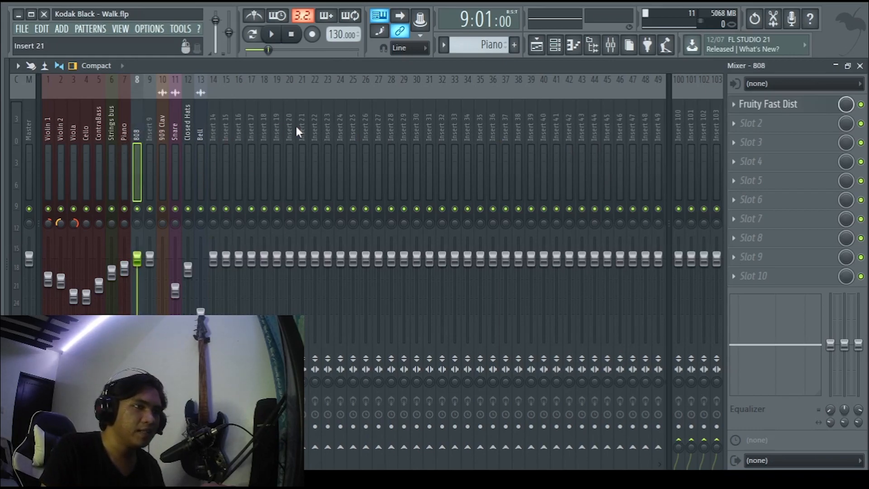
{"action": "left_click", "coordinate": [787, 114]}
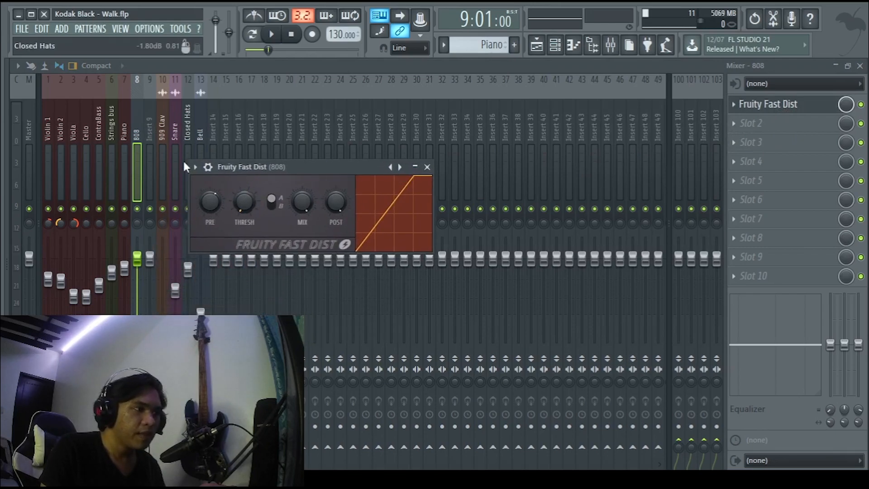
{"action": "left_click", "coordinate": [426, 166]}
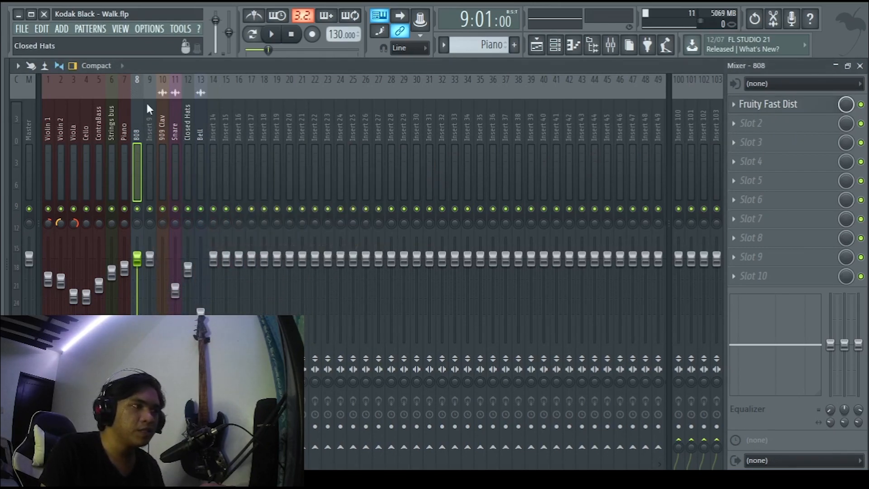
Step: Check the effect slots of the 909 Clav, Snare, Closed Hats and Bell mixer tracks and close the mixer
{"action": "left_click", "coordinate": [158, 120]}
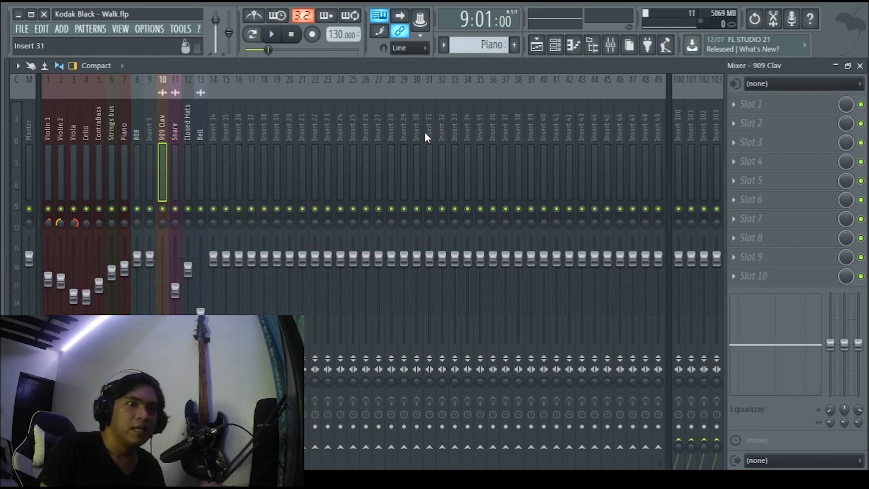
{"action": "left_click", "coordinate": [180, 131]}
{"action": "left_click", "coordinate": [164, 126]}
{"action": "left_click", "coordinate": [174, 127]}
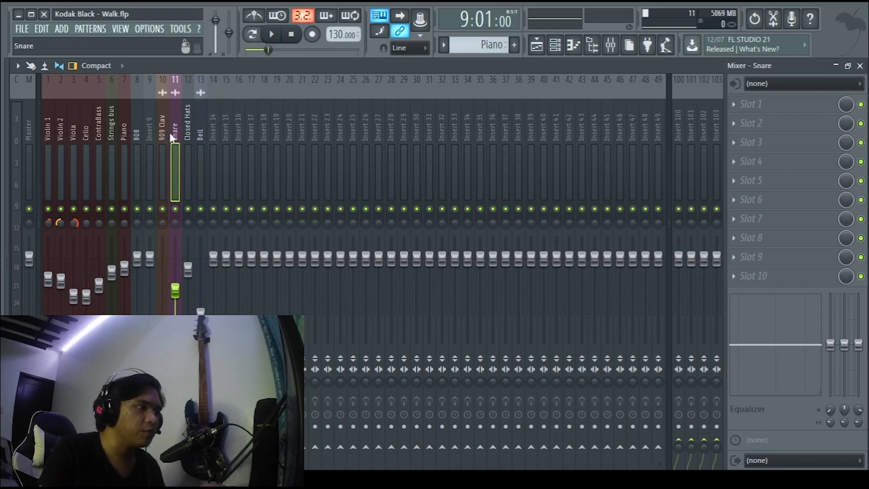
{"action": "left_click", "coordinate": [190, 128]}
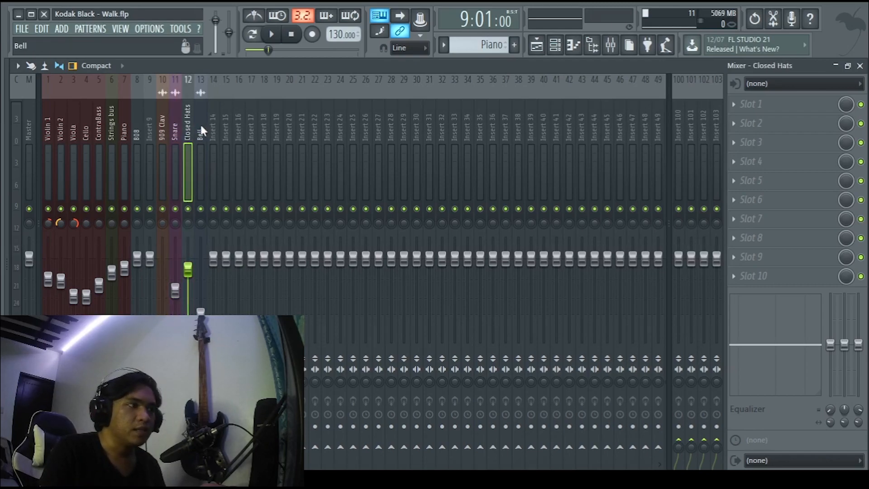
{"action": "left_click", "coordinate": [197, 126]}
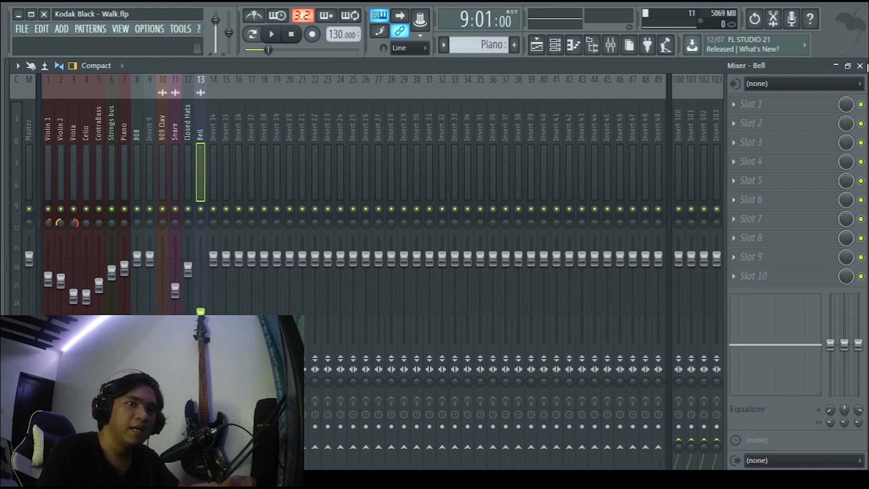
{"action": "left_click", "coordinate": [859, 66]}
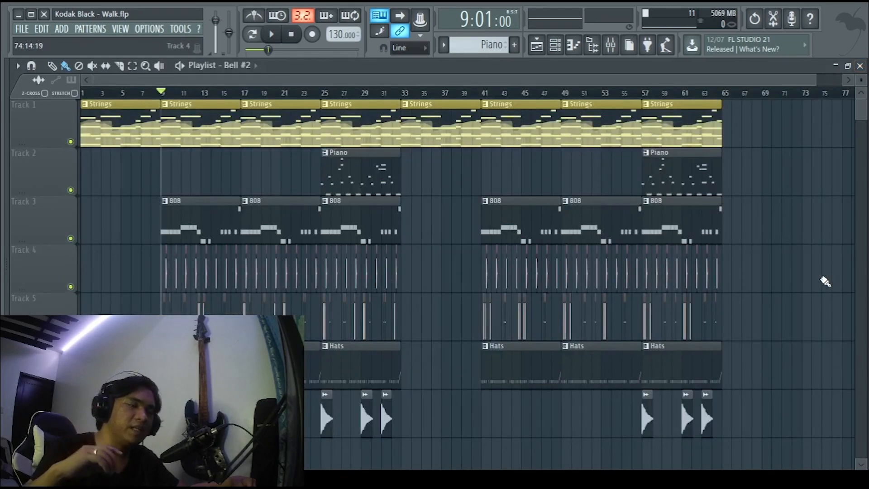